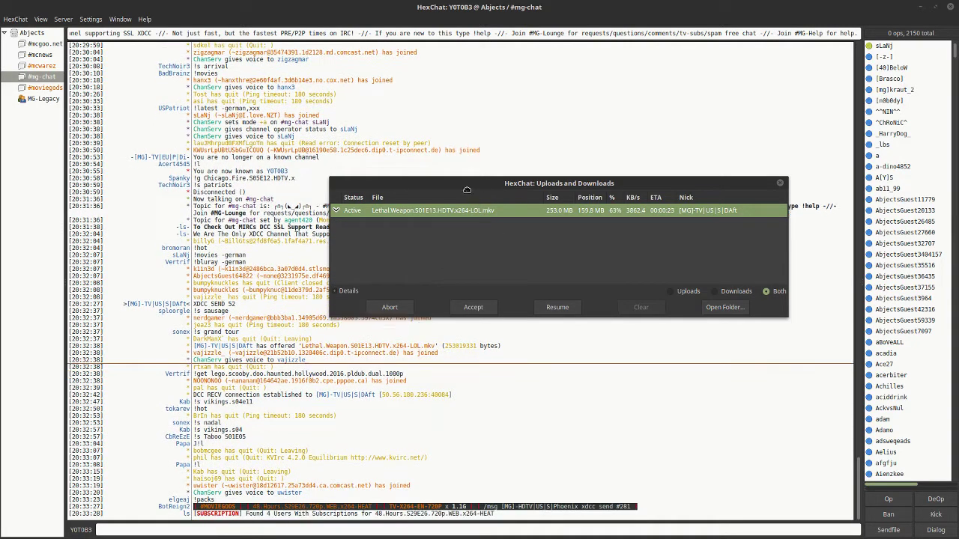
Step: Move the transfers window aside, switch to #mcgoo.net and minimize Chromium
mouse_move(467, 190)
mouse_down()
mouse_move(406, 202)
mouse_move(465, 175)
mouse_up()
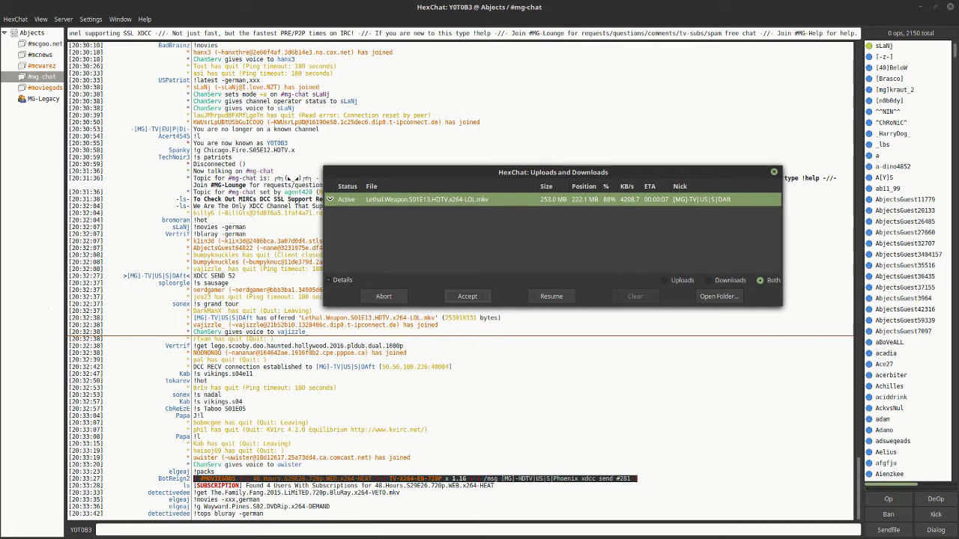
click(47, 45)
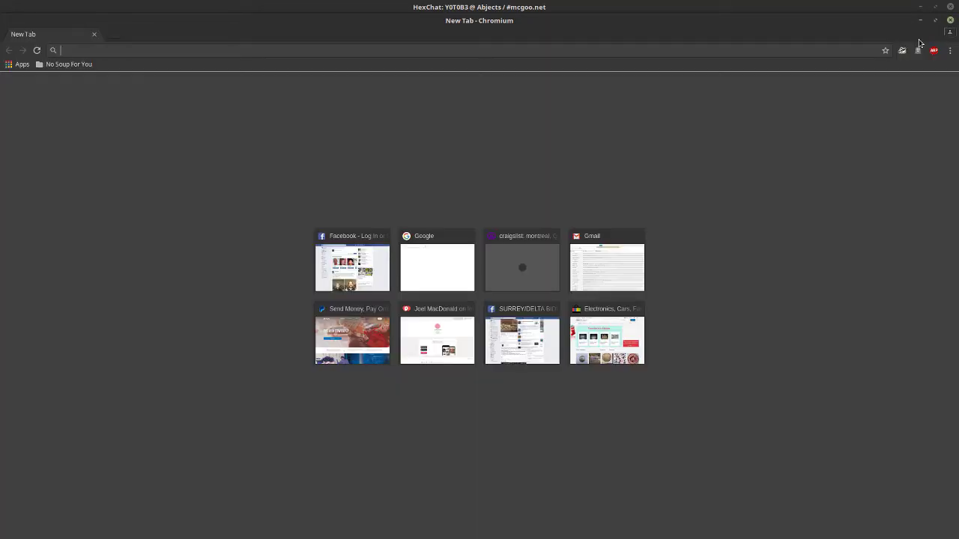
click(920, 20)
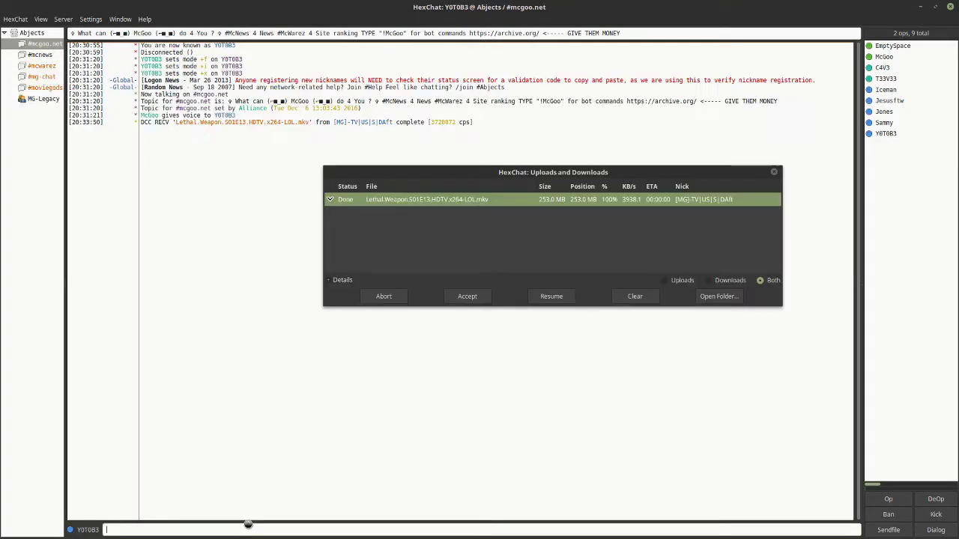
Step: Post '!google hex chat' in #mcgoo.net, then close the transfers window and Chromium
text(!google)
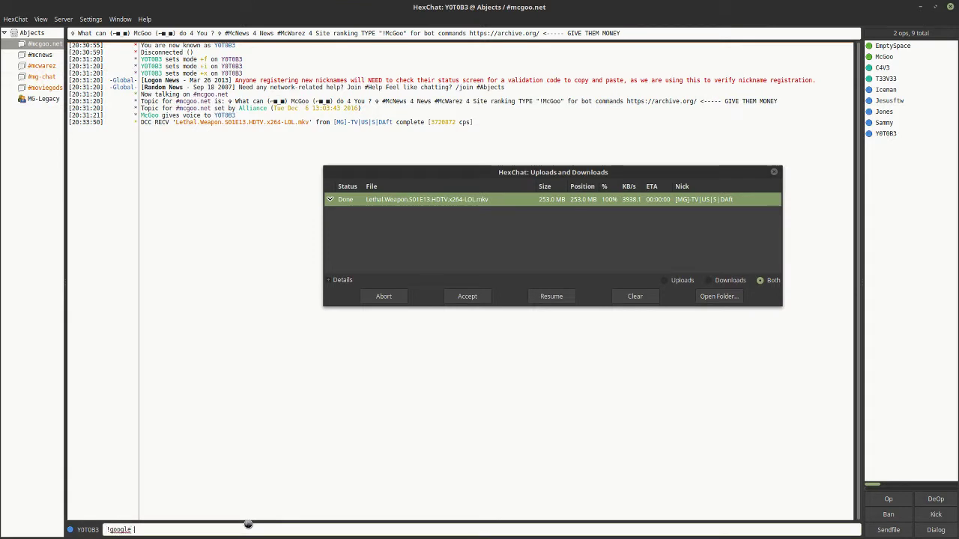
text( hex chat)
key(Return)
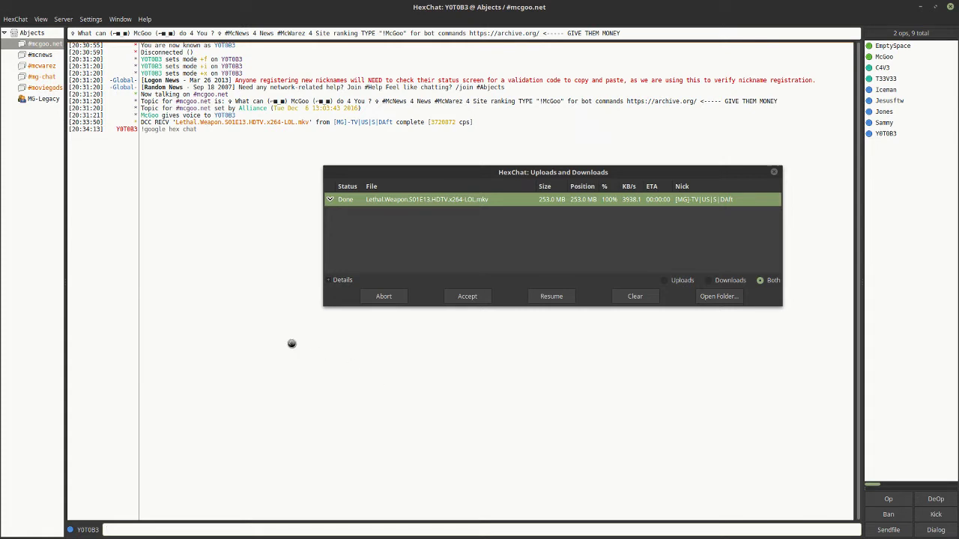
click(775, 172)
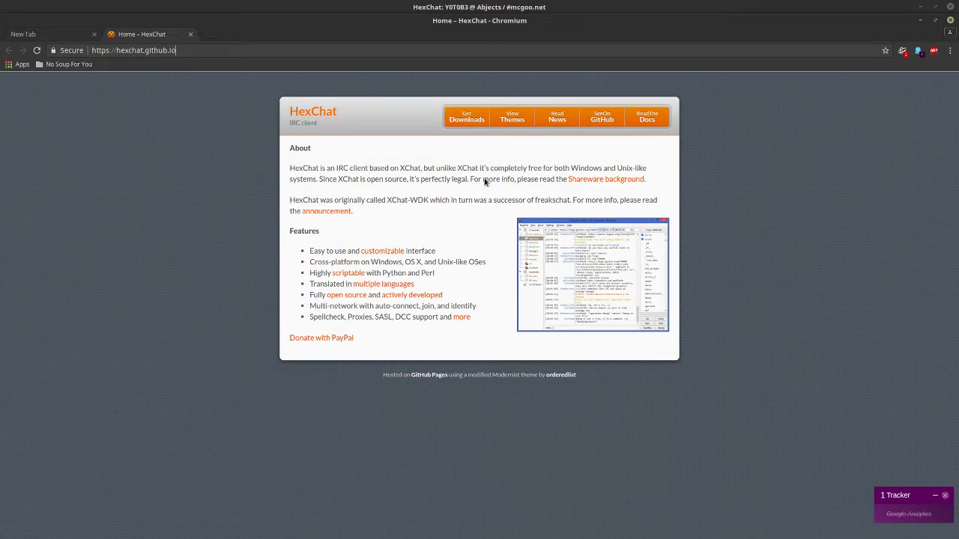
click(193, 34)
click(93, 34)
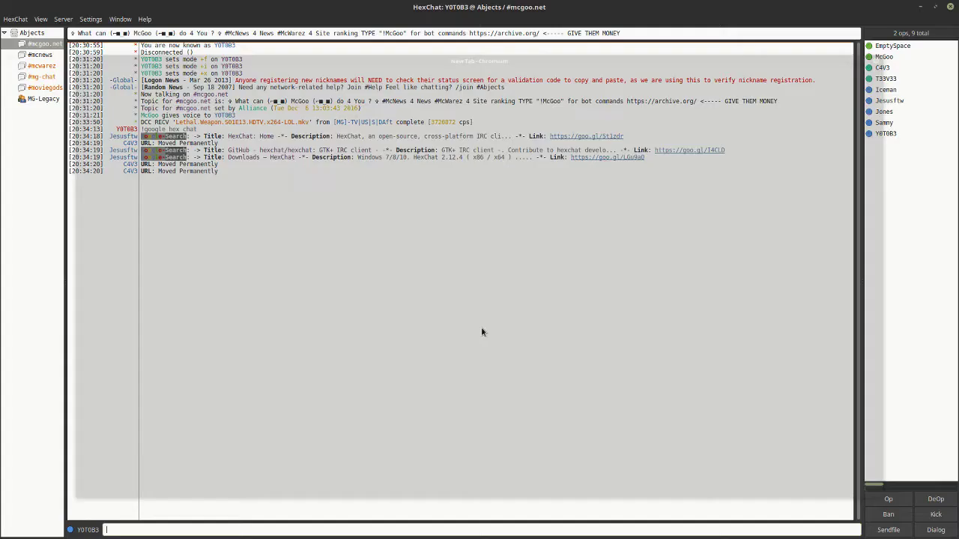
Step: Disconnect from Abjects and reconnect with /server irc.abjects.net +9999
click(34, 34)
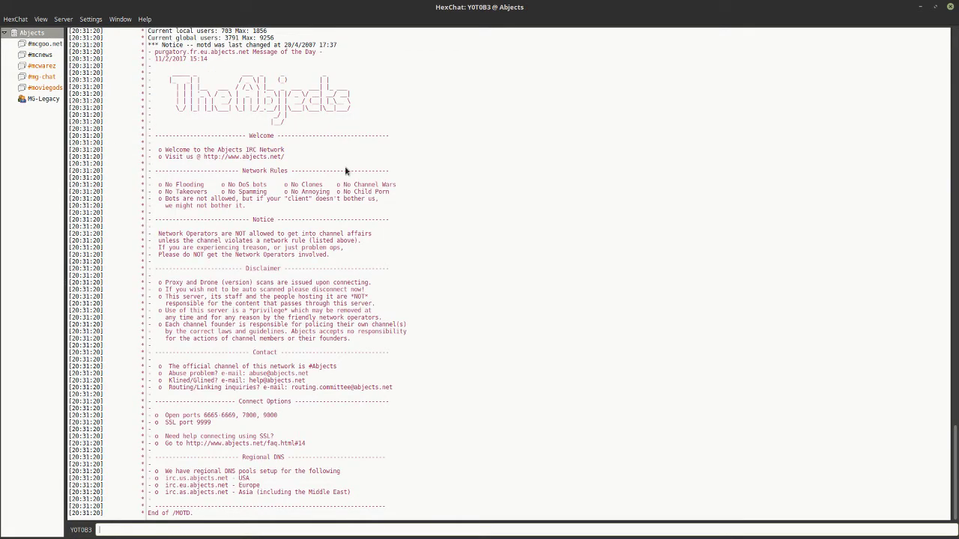
click(64, 19)
click(75, 33)
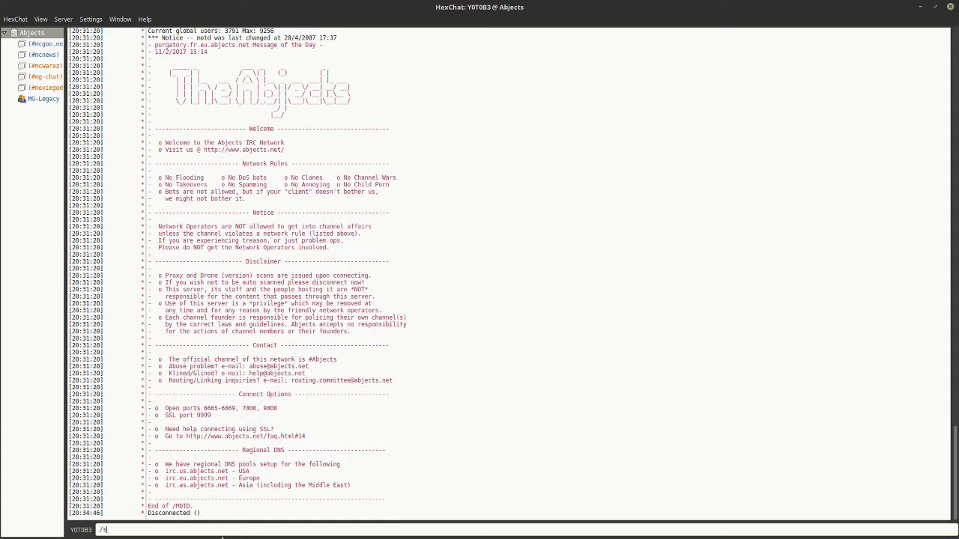
text(wer)
key(Return)
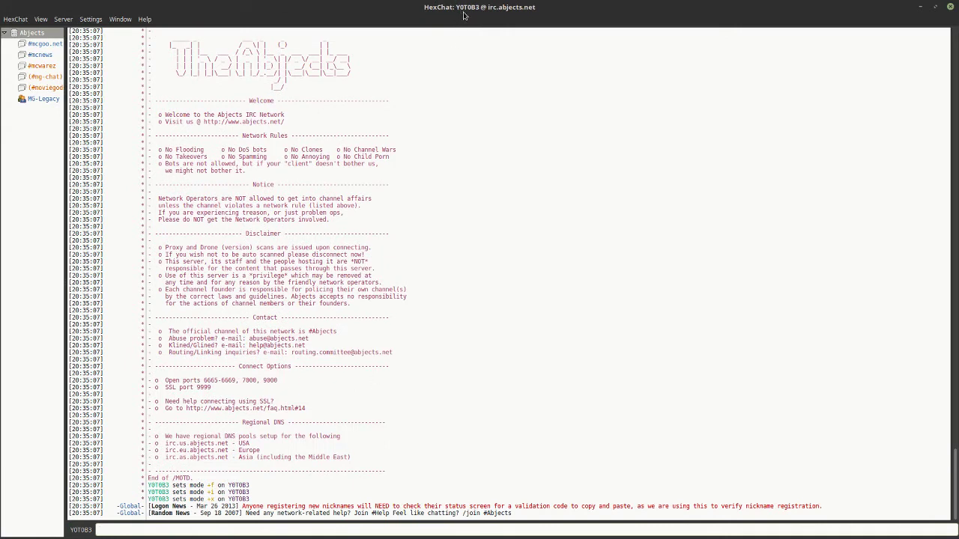
Step: Check the rejoined #mcnews, #mcgoo.net, #mcwarez, #mg-chat and #moviegods channels, ending on the Abjects server tab
click(43, 54)
click(43, 45)
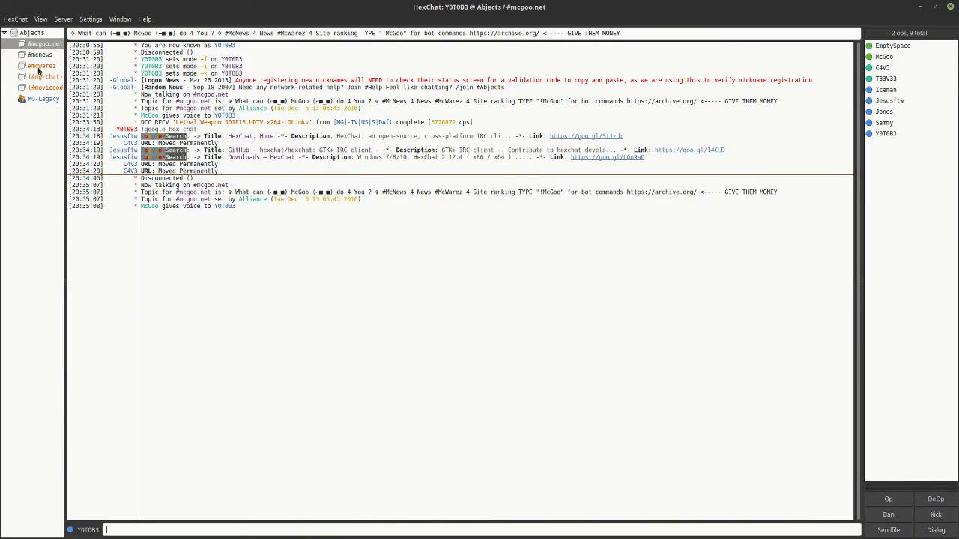
click(38, 58)
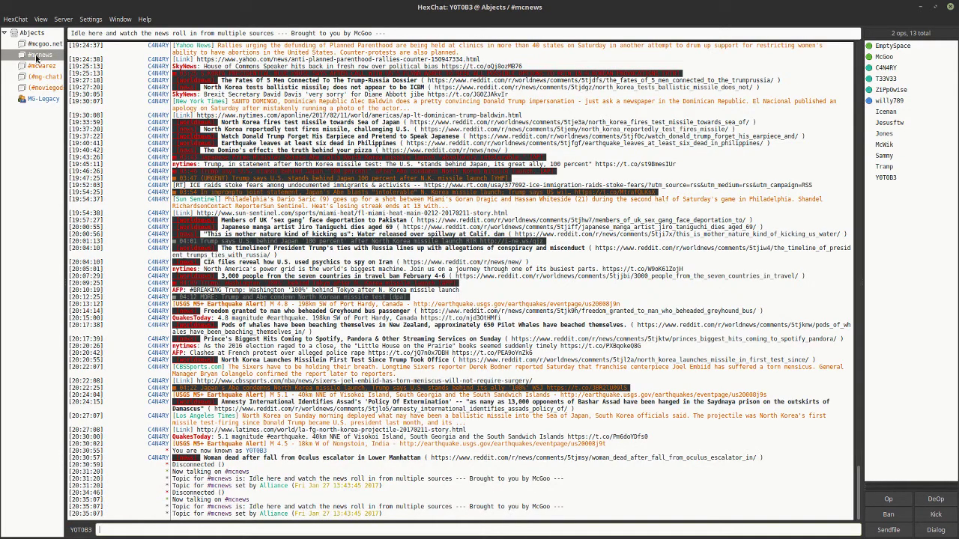
click(41, 45)
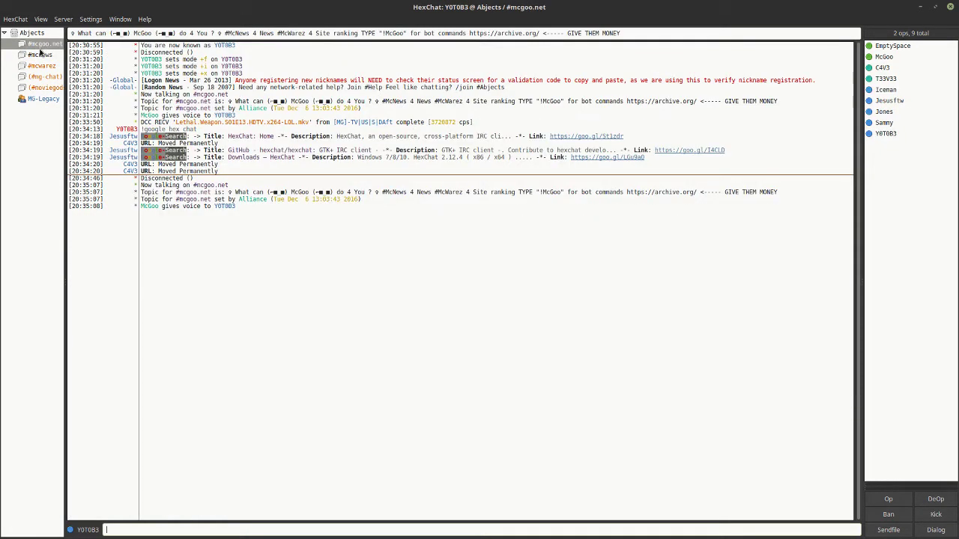
click(40, 57)
click(42, 66)
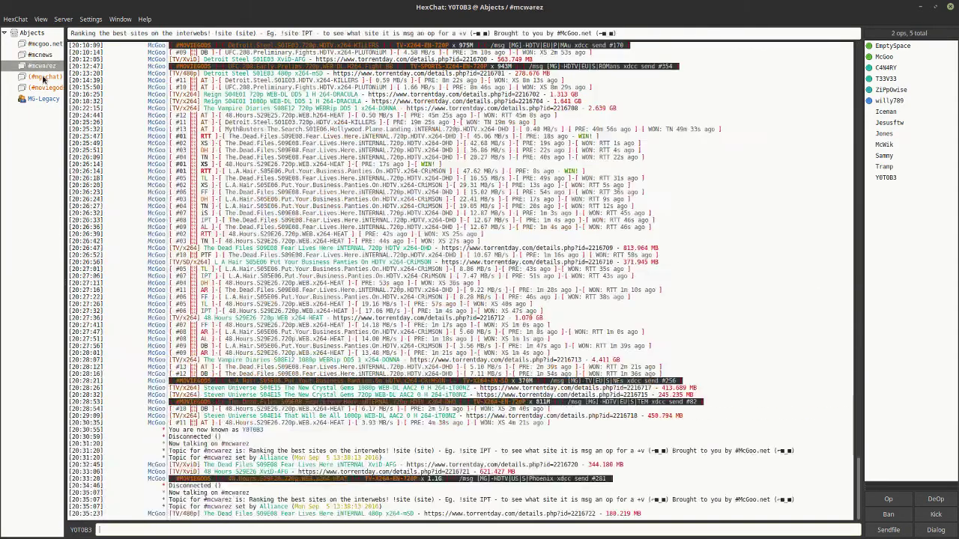
click(38, 78)
click(41, 88)
click(39, 78)
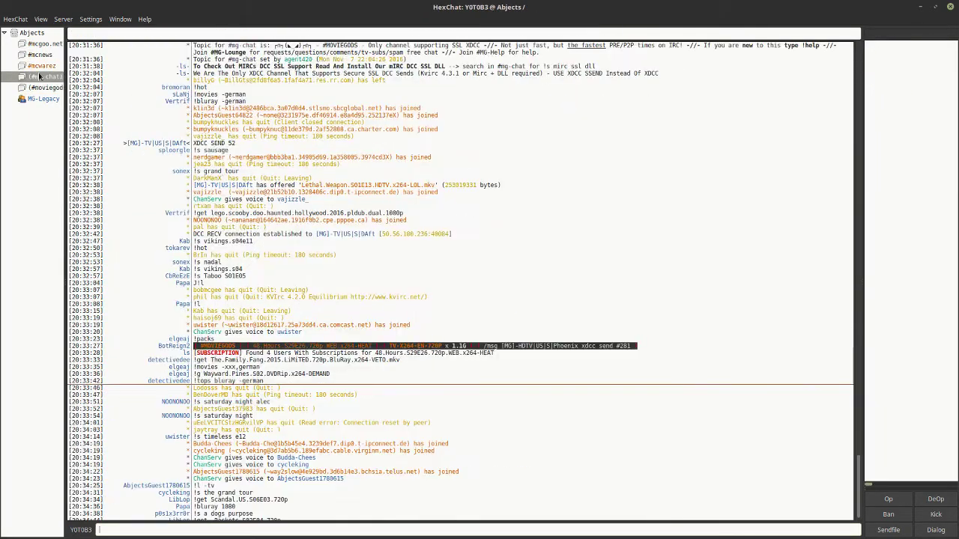
click(40, 66)
click(35, 34)
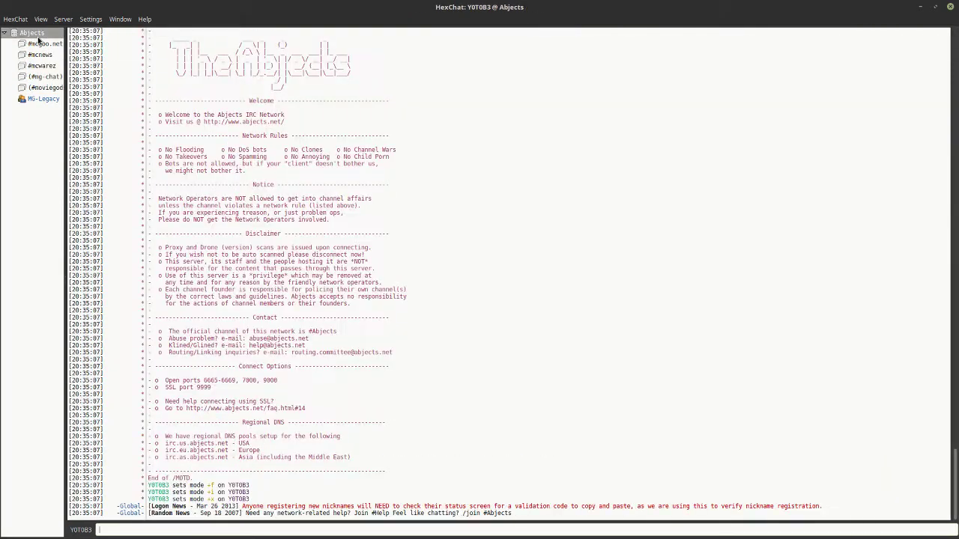
click(44, 78)
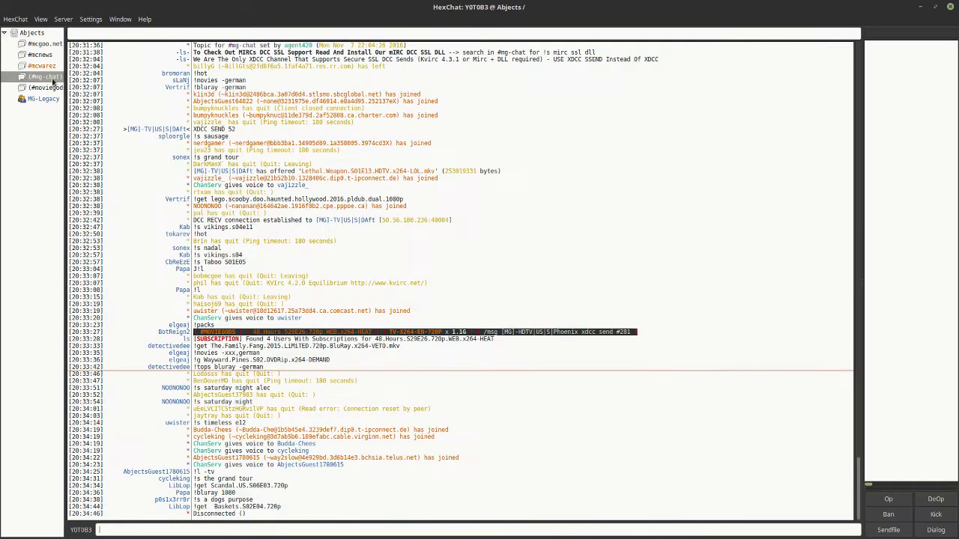
click(38, 35)
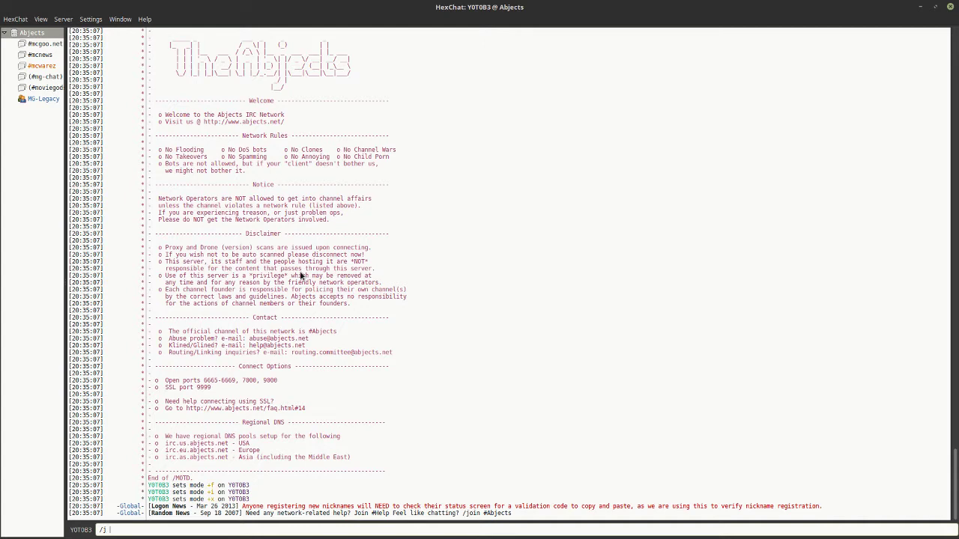
Step: Join #moviegods with /j #moviegods and show its channel view
text(/j #moviegods)
key(Return)
click(45, 89)
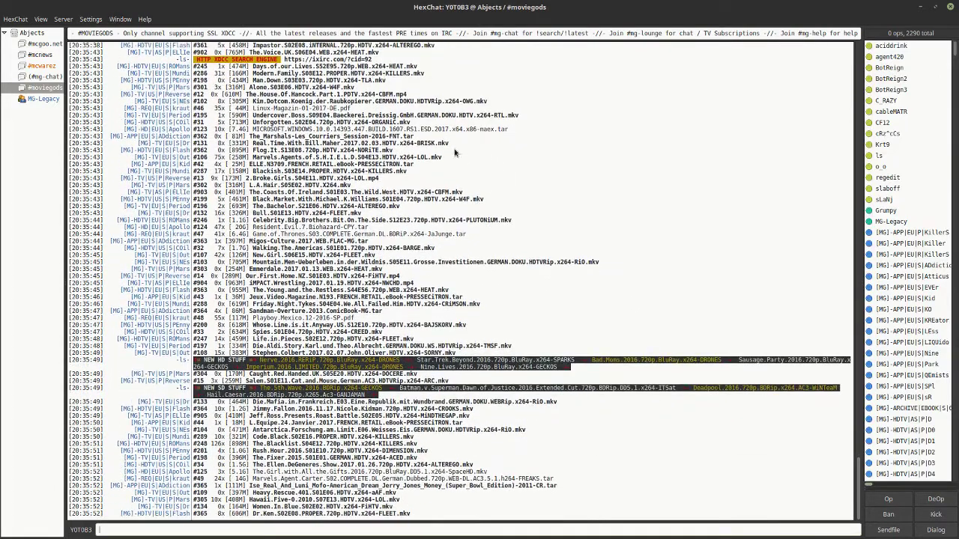
click(121, 19)
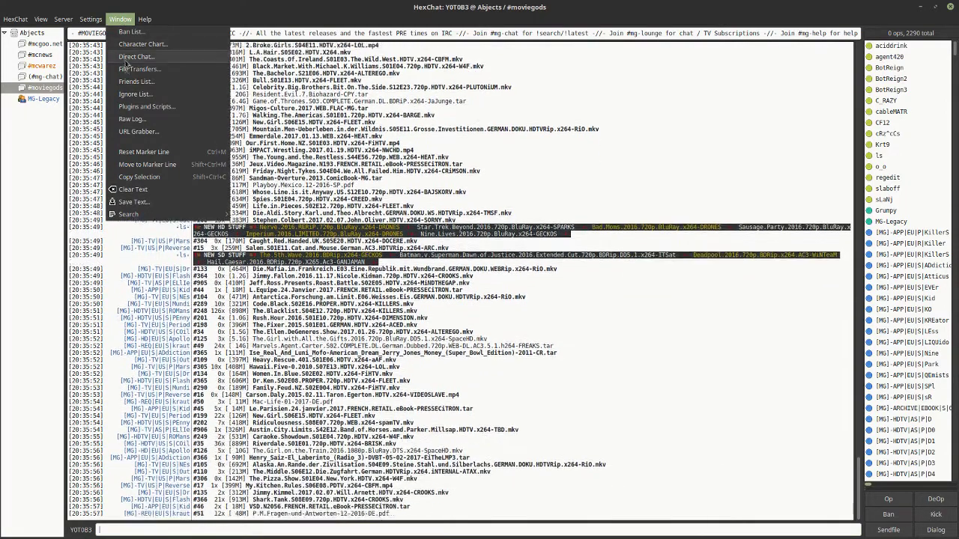
Step: Add the *[MG]* mask to the ignore list, then close the list
click(135, 93)
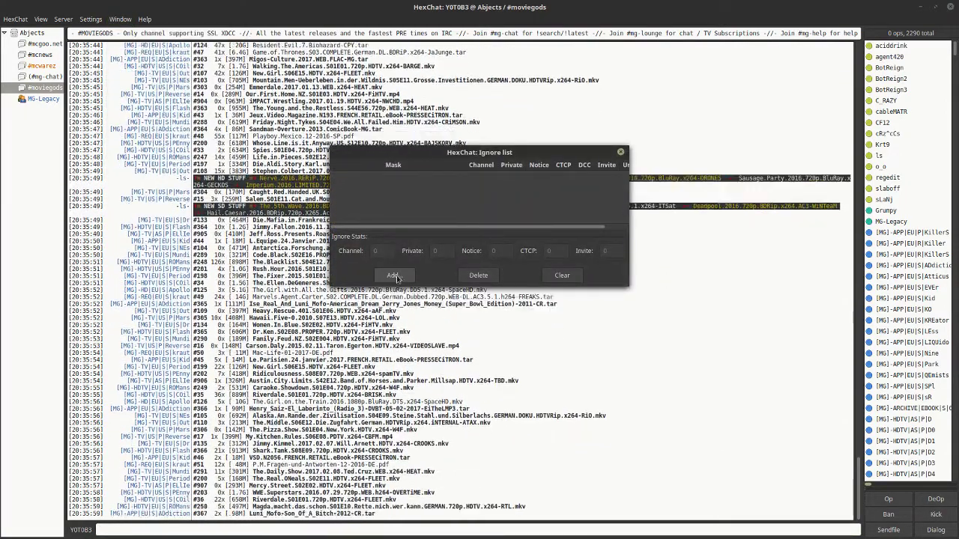
click(394, 275)
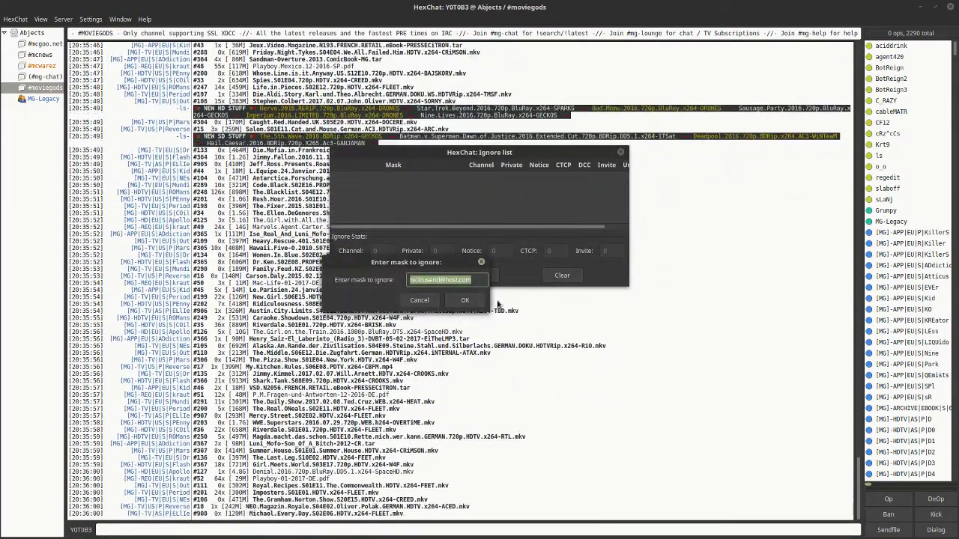
text(*)
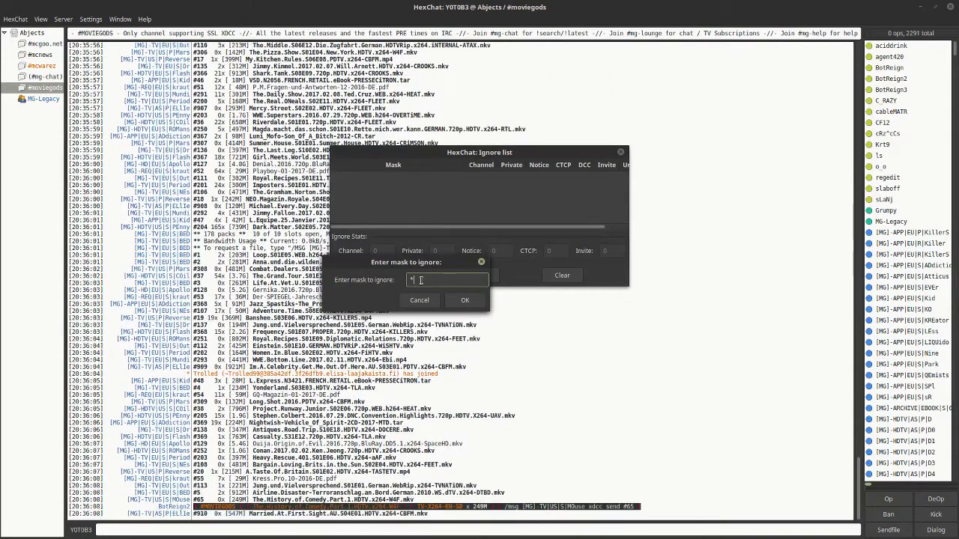
text([MG)
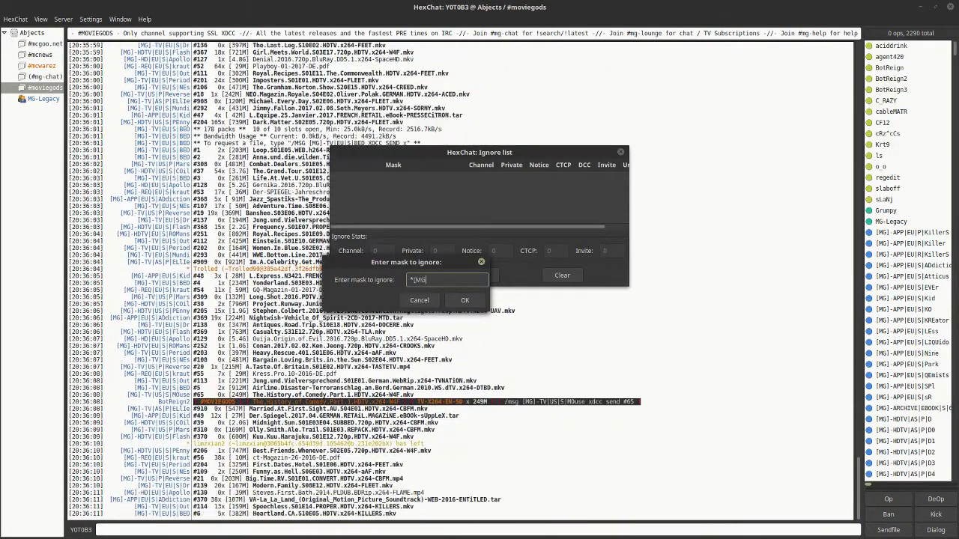
text(]*)
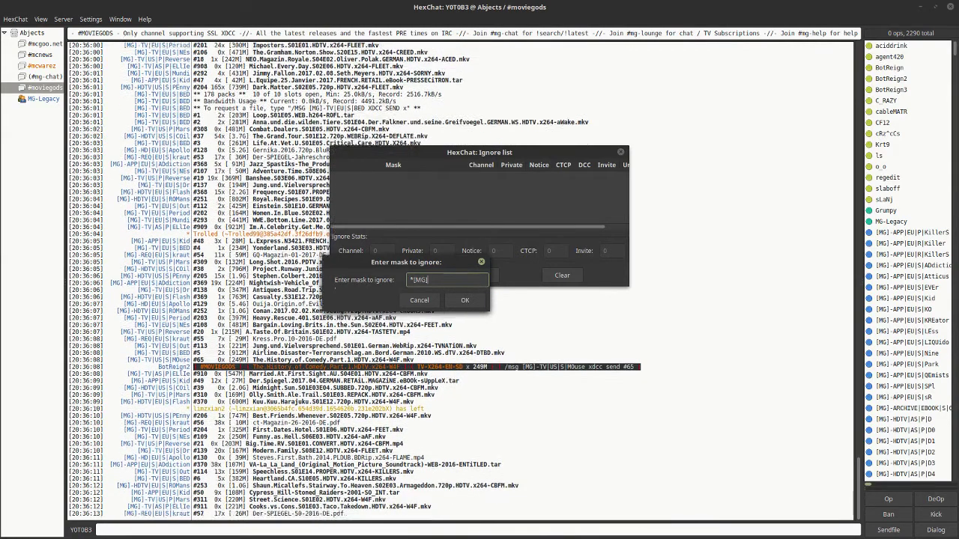
click(463, 299)
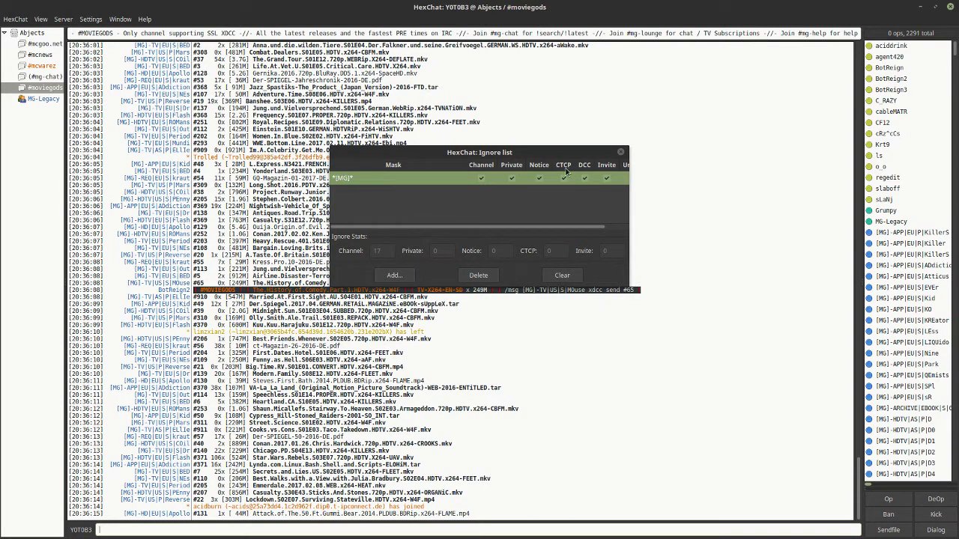
drag(546, 154, 639, 138)
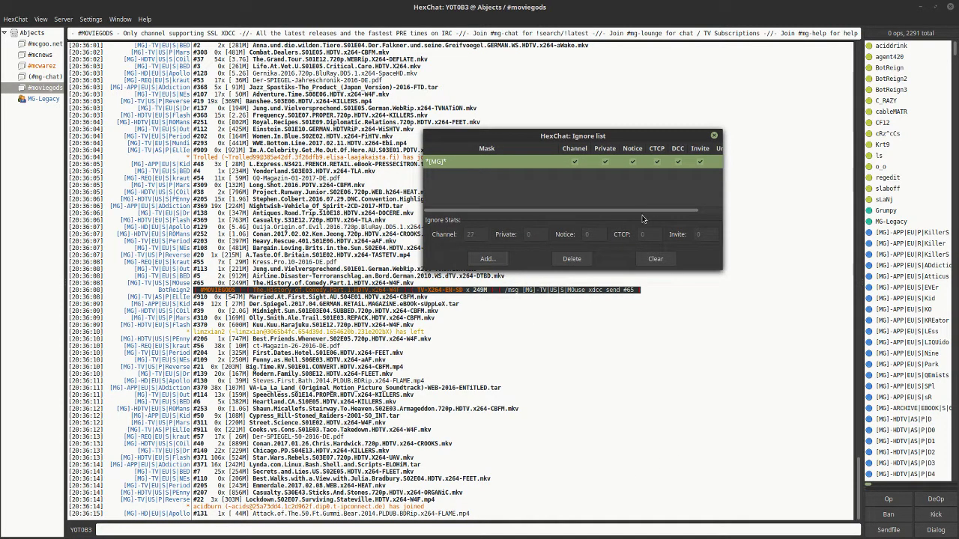
click(714, 134)
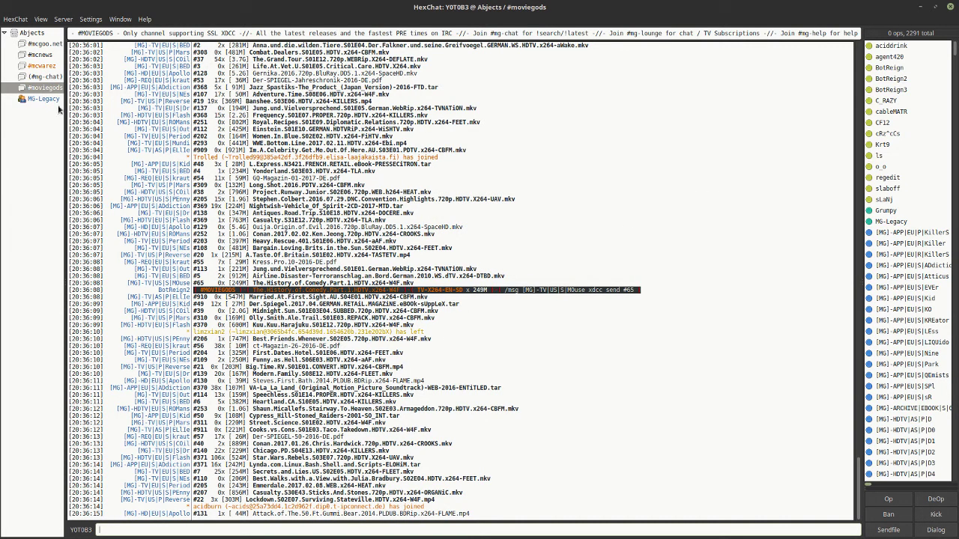
Step: Rejoin #mg-chat with /j #mg-chat and switch to its channel view
click(54, 78)
click(45, 88)
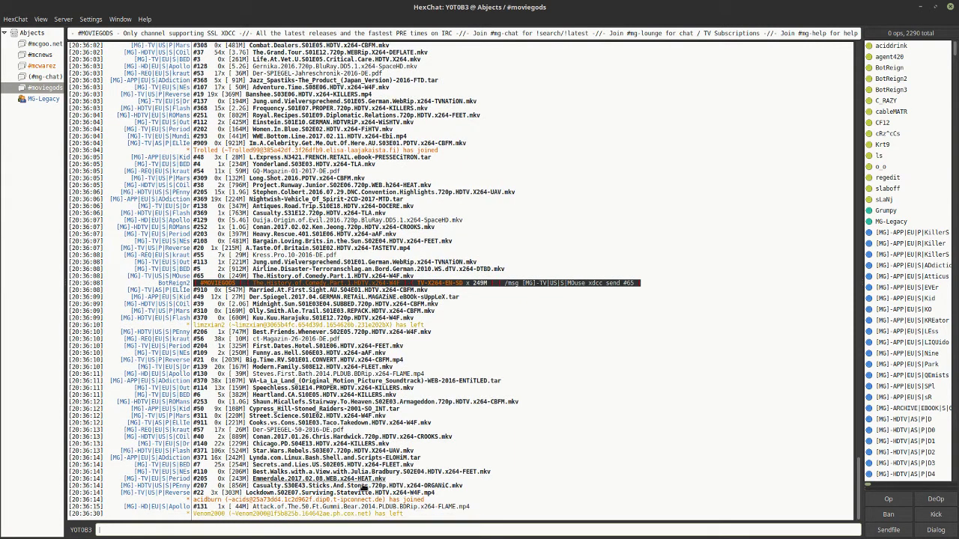
text(/j #mg-chat)
key(Return)
click(39, 78)
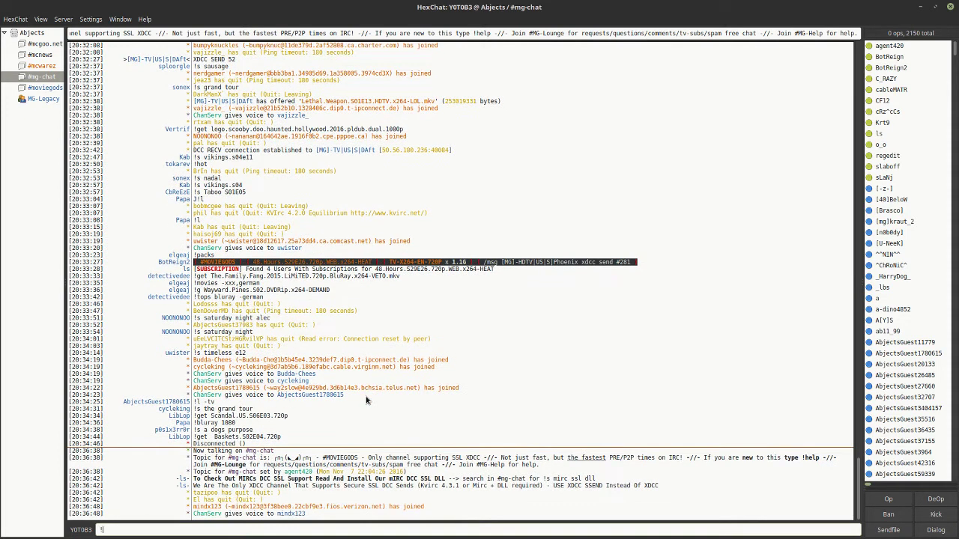
Step: Post '!s legion' in #mg-chat to search for Legion packs
text(s legion)
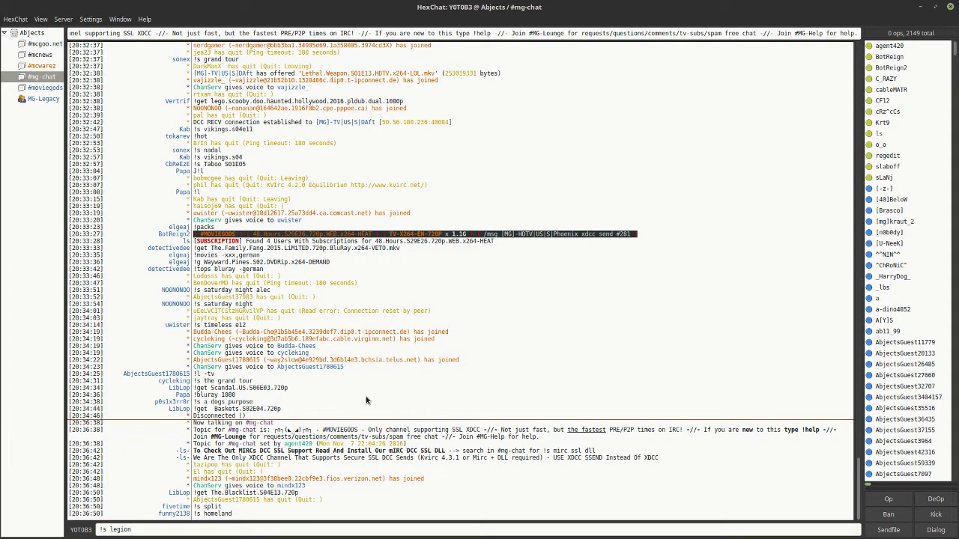
key(Return)
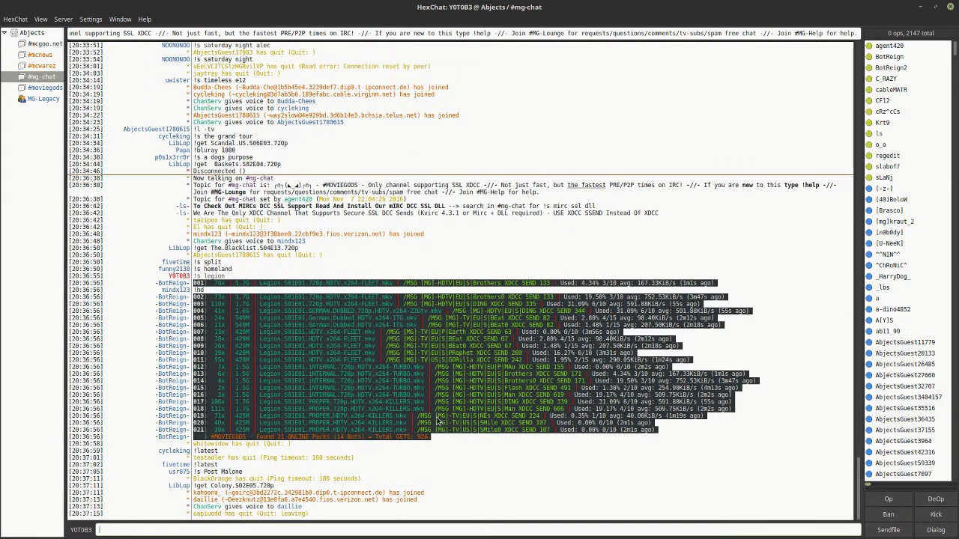
Step: Copy result line 018's XDCC SEND 606 command into the input box and send it
drag(436, 410, 568, 412)
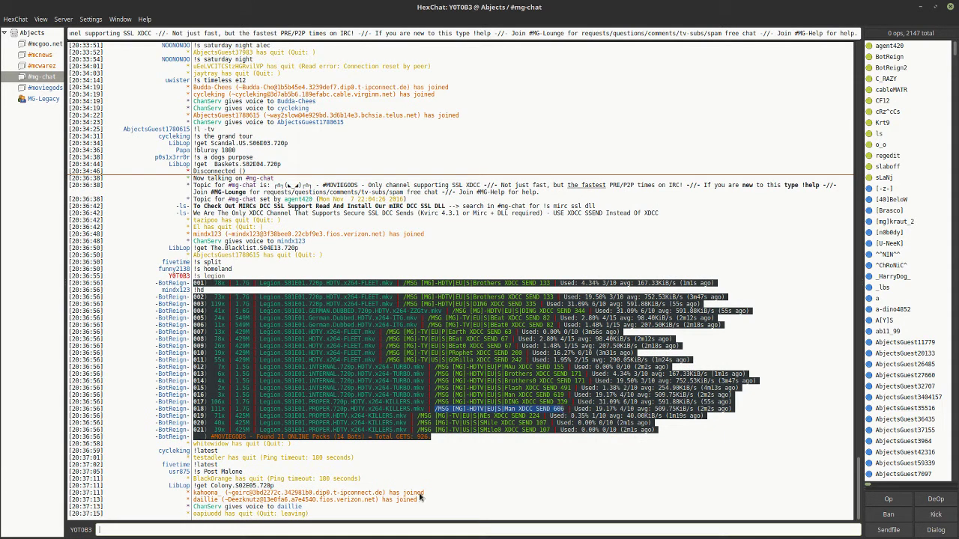
right_click(231, 530)
click(266, 456)
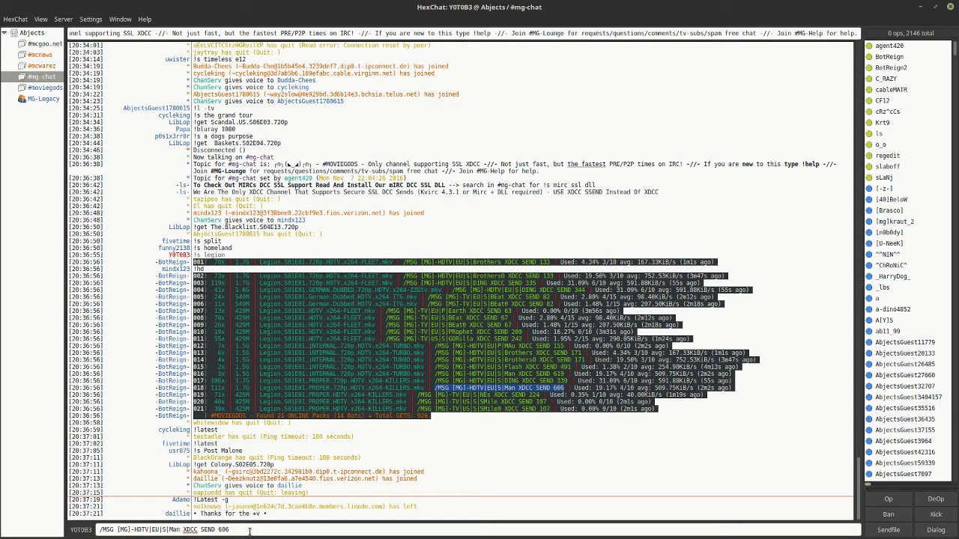
key(Return)
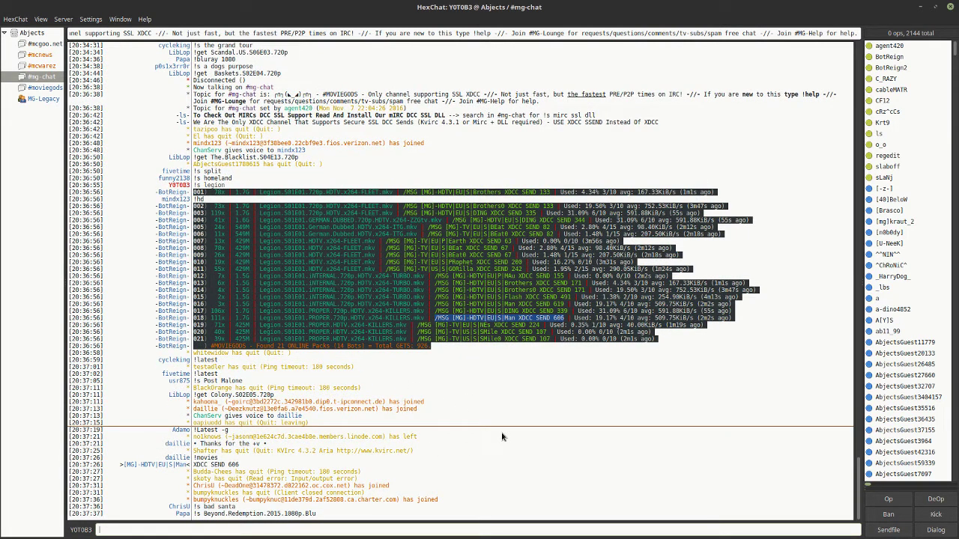
Step: Check the MG-Legacy dialog and #moviegods, then return to #mg-chat
click(41, 101)
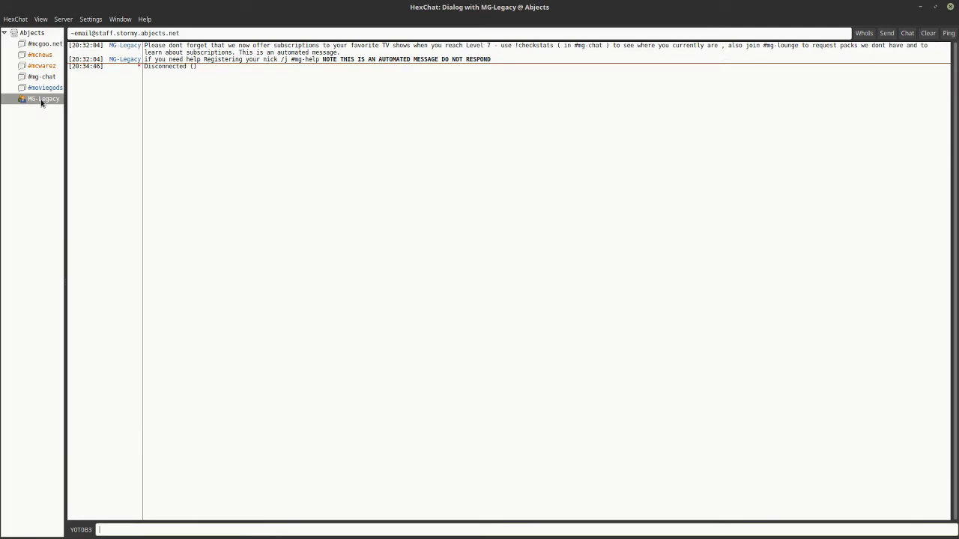
click(41, 88)
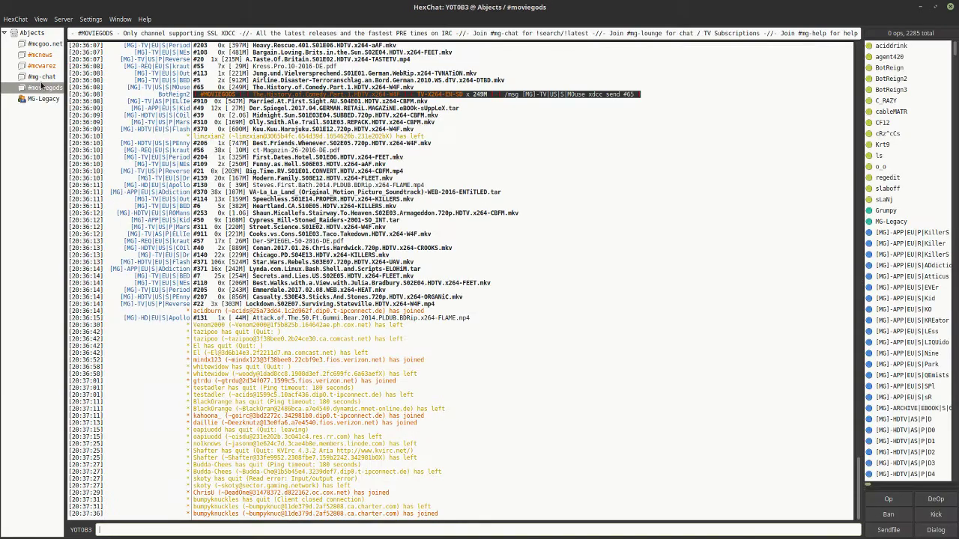
click(42, 77)
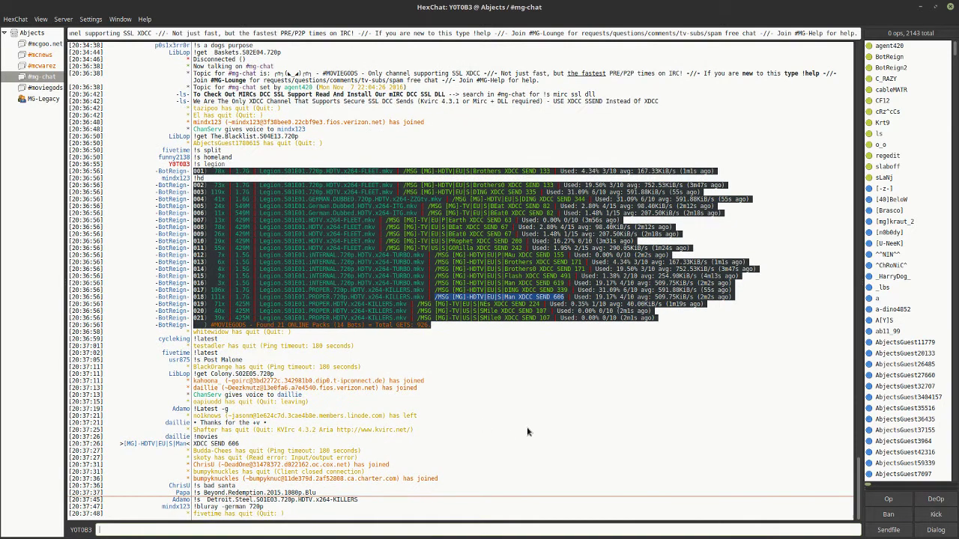
Step: Send result line 017's XDCC SEND 339 command to the DING bot, then view #moviegods
drag(437, 291, 567, 291)
key(ctrl+c)
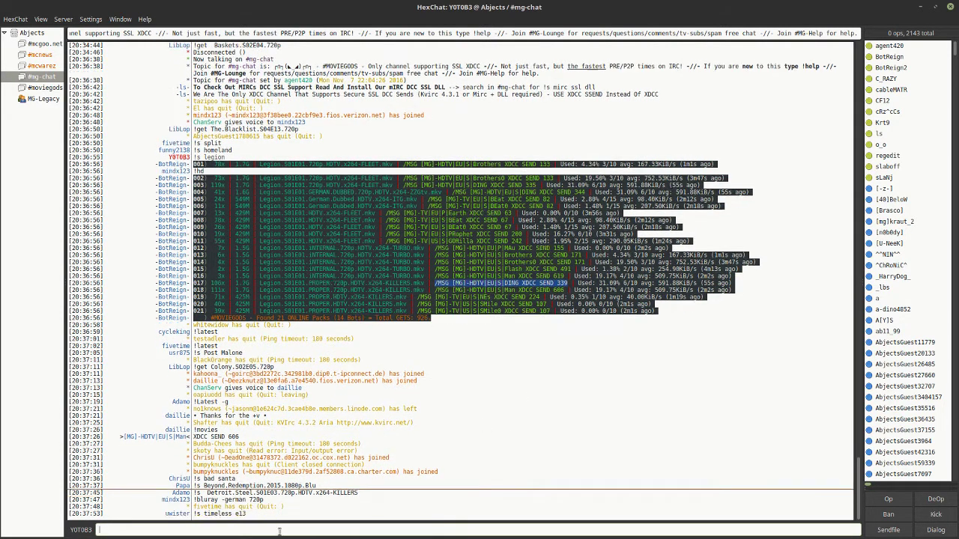
right_click(282, 525)
click(312, 471)
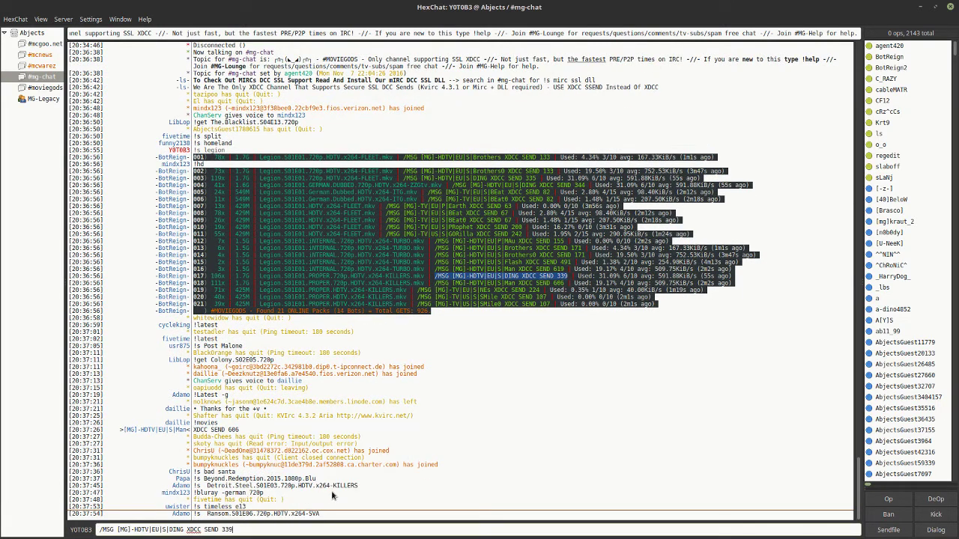
key(Return)
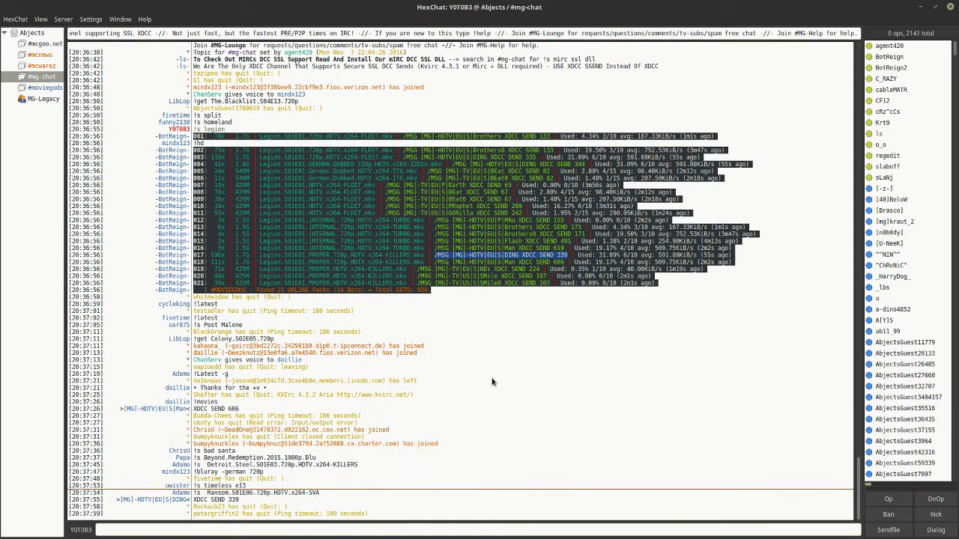
click(44, 87)
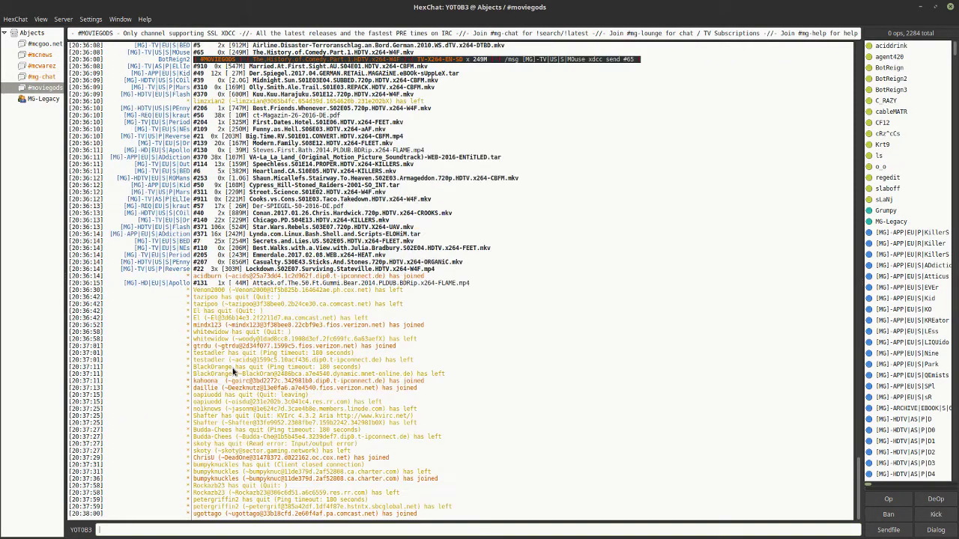
Step: Cycle through #mcwarez, #mg-chat and the MG-Legacy dialog, ending on #moviegods
click(45, 69)
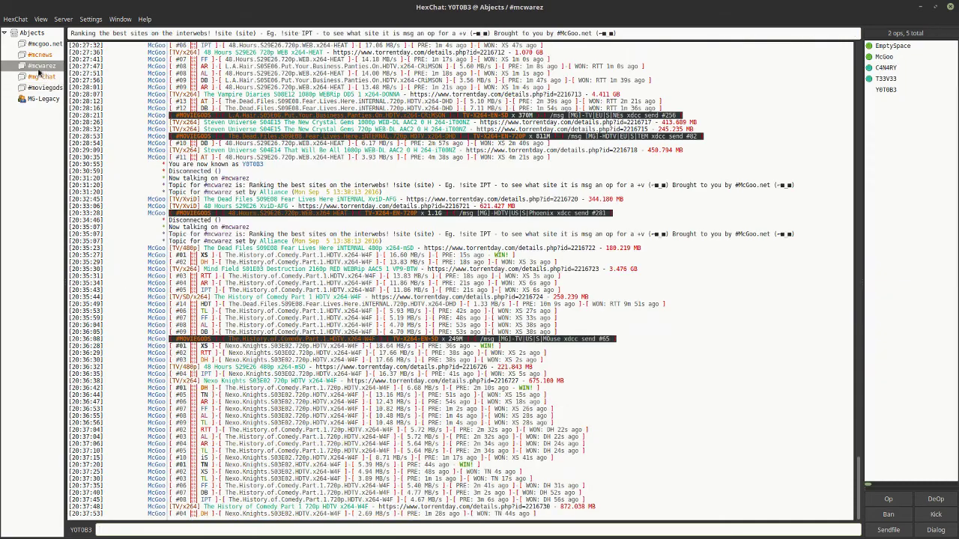
click(42, 77)
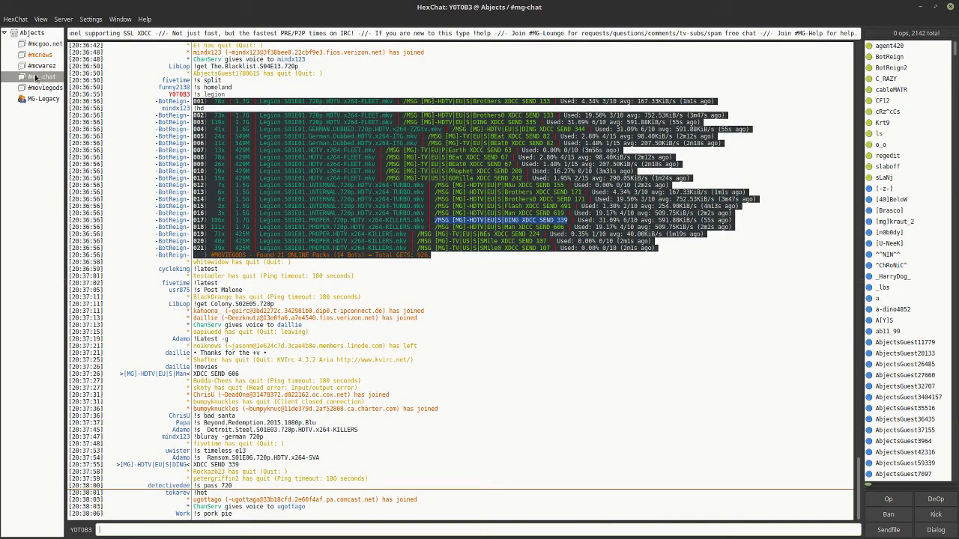
click(45, 88)
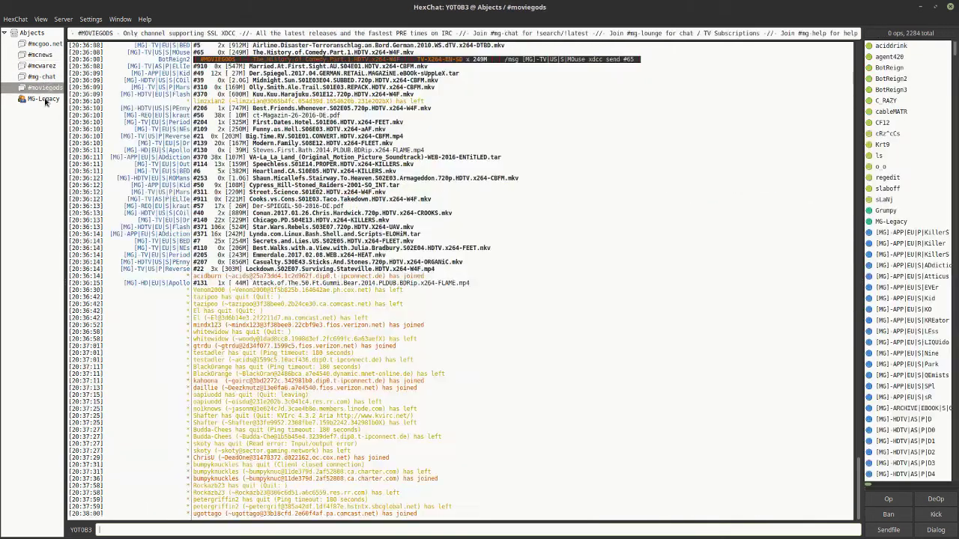
click(45, 100)
click(25, 88)
click(38, 77)
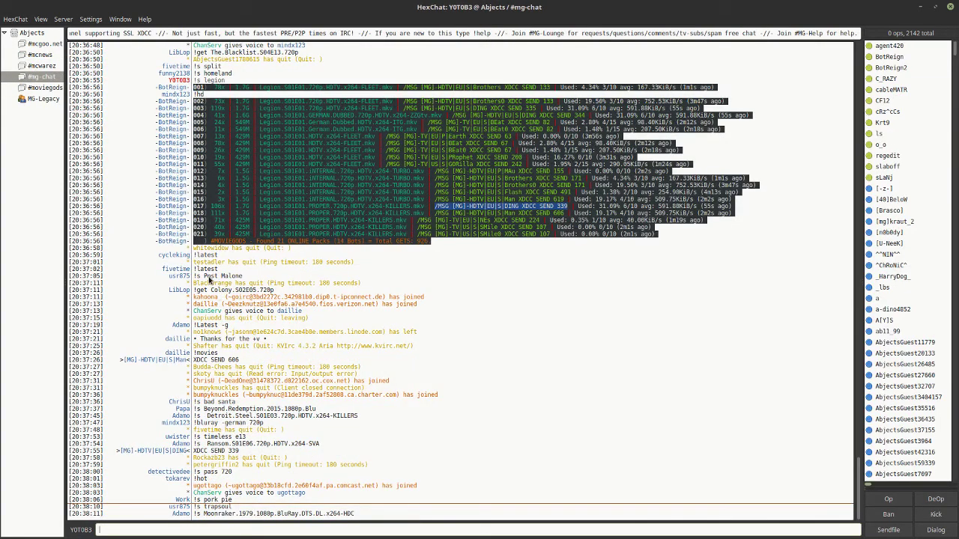
click(44, 89)
click(90, 19)
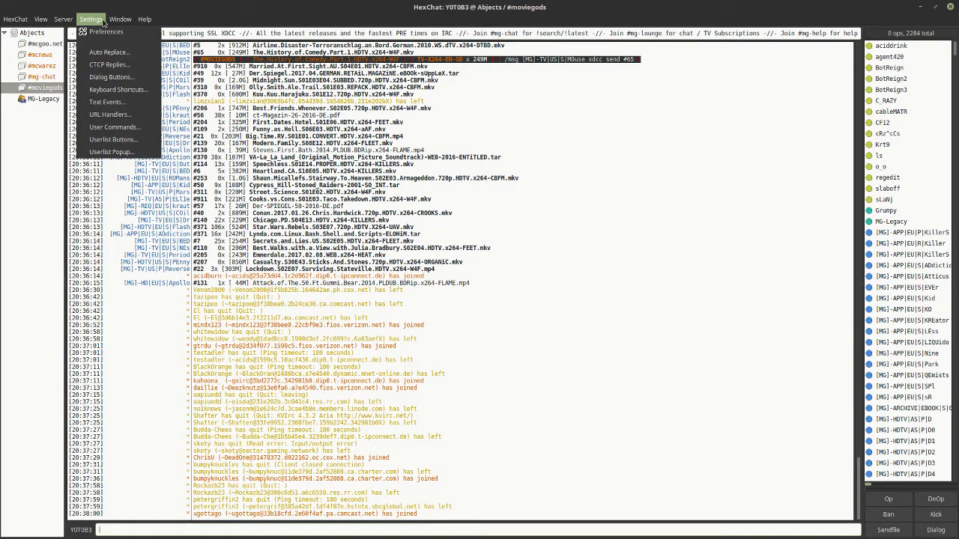
Step: Limit the *[MG]* ignore entry to channel messages by clearing Private, CTCP and DCC
mouse_move(121, 20)
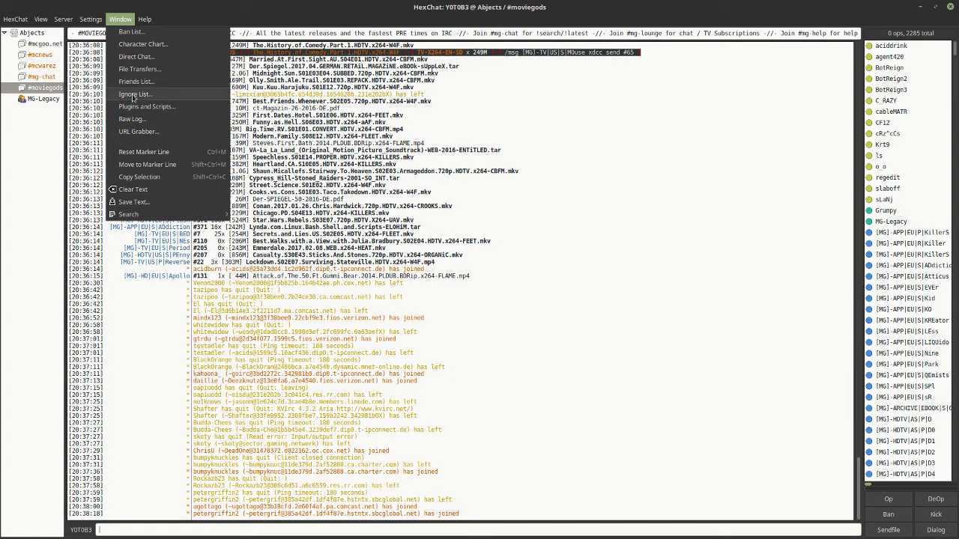
click(134, 94)
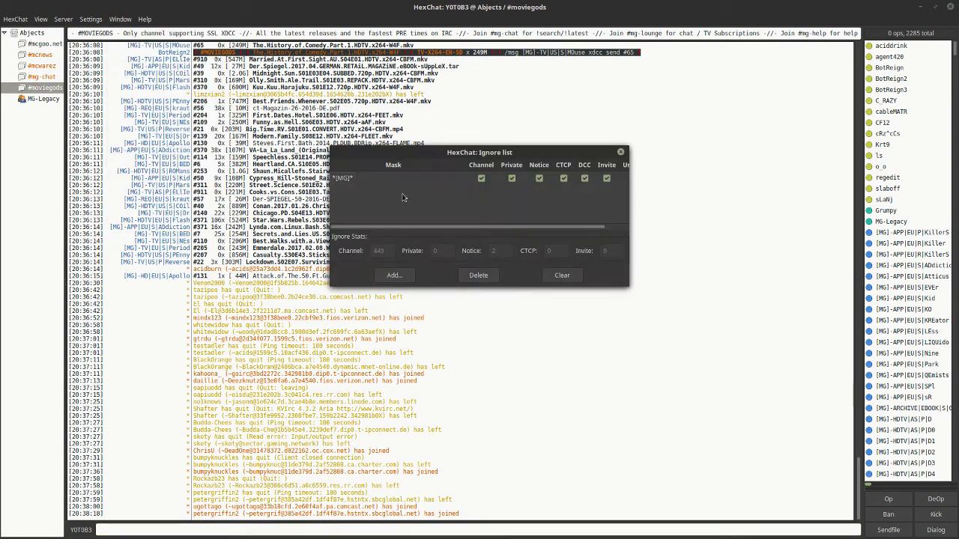
click(512, 178)
click(563, 179)
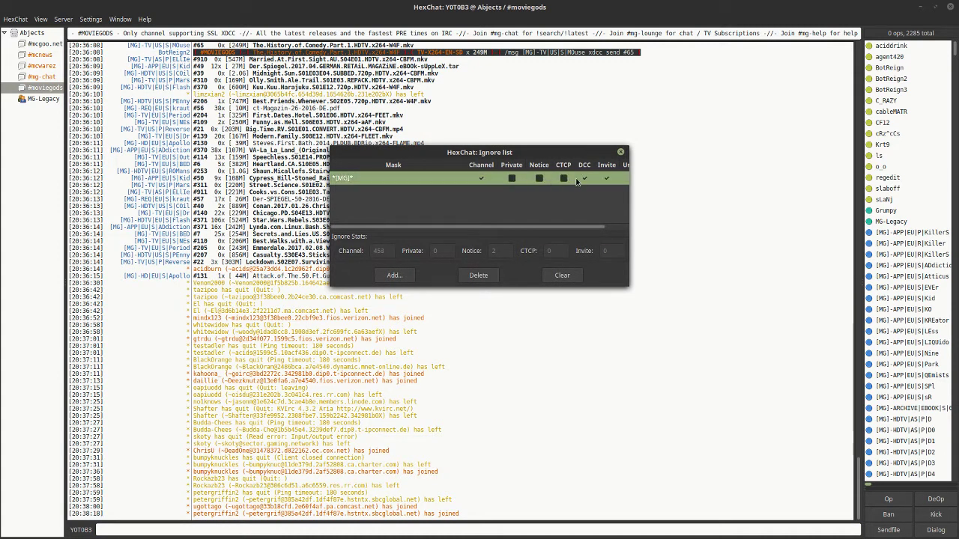
click(585, 179)
drag(628, 191, 757, 193)
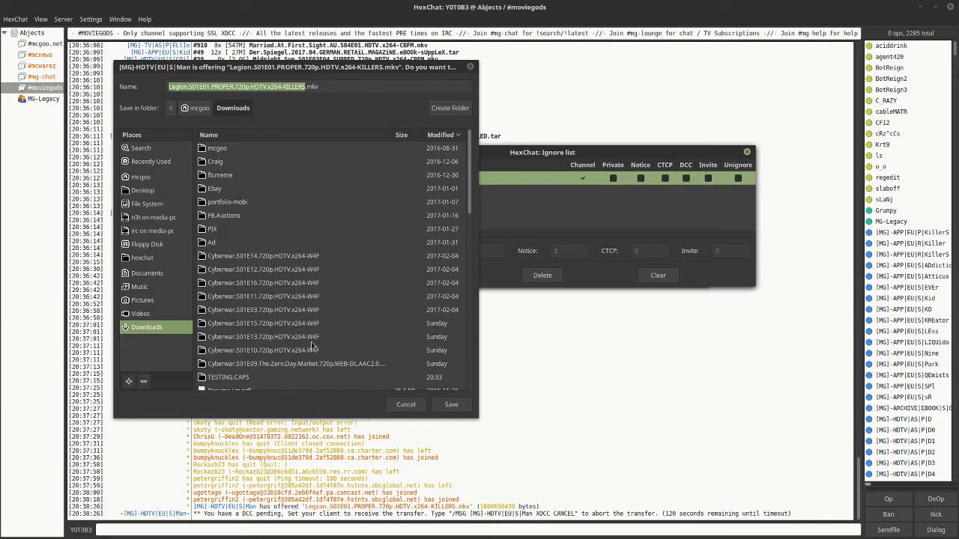
Step: Accept the offered Legion.S01E01.PROPER.720p.HDTV.x264-KILLERS.mkv and select its active download
click(449, 405)
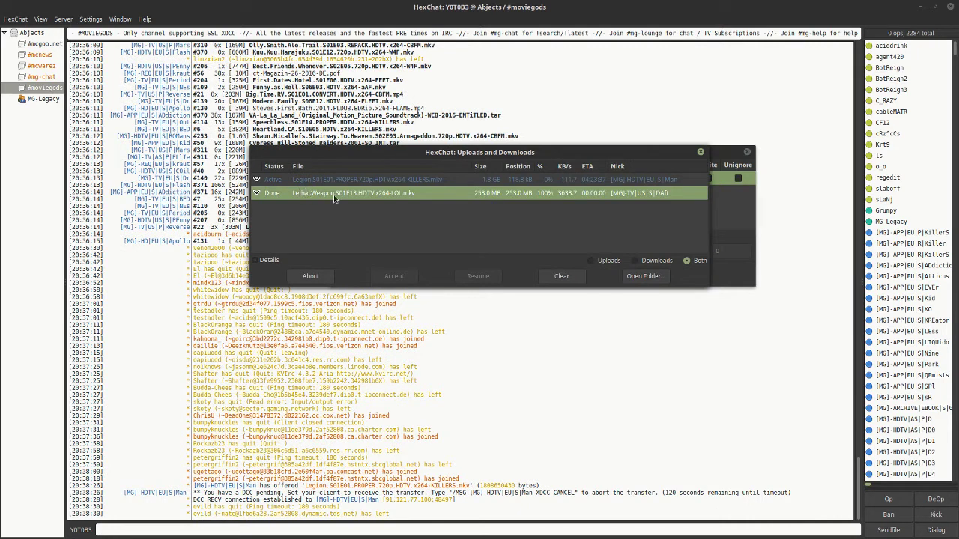
click(517, 181)
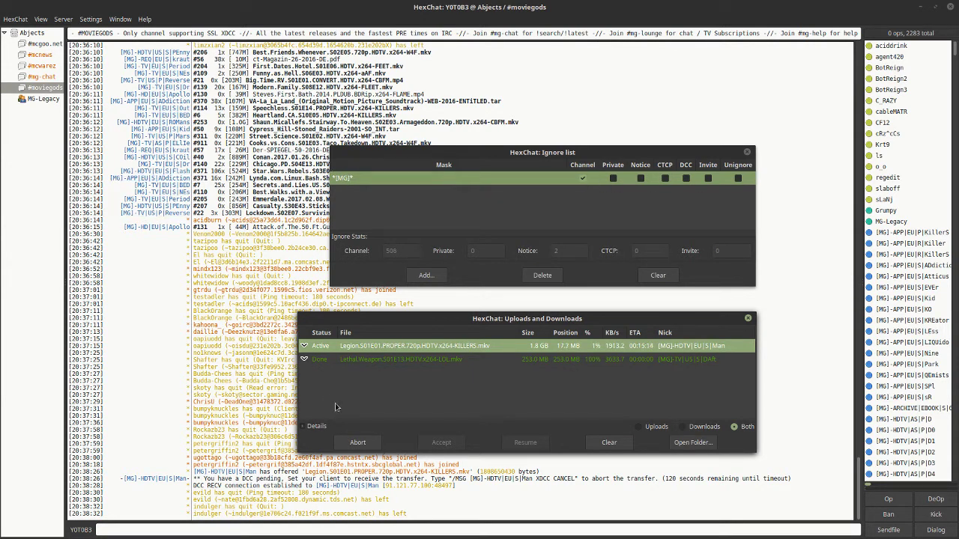
drag(508, 318, 512, 300)
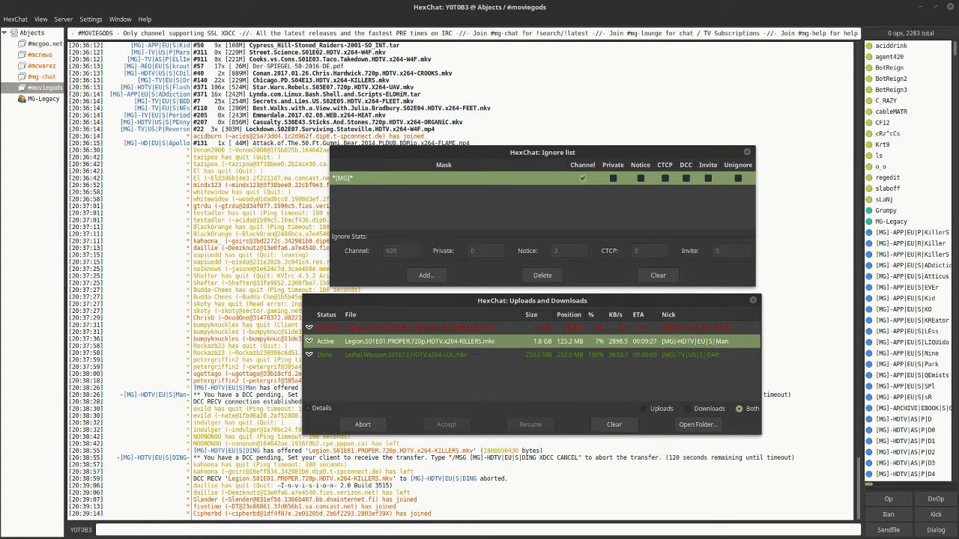
Step: Show the Legion transfer's details and copy the sender's IP address
click(421, 358)
click(428, 344)
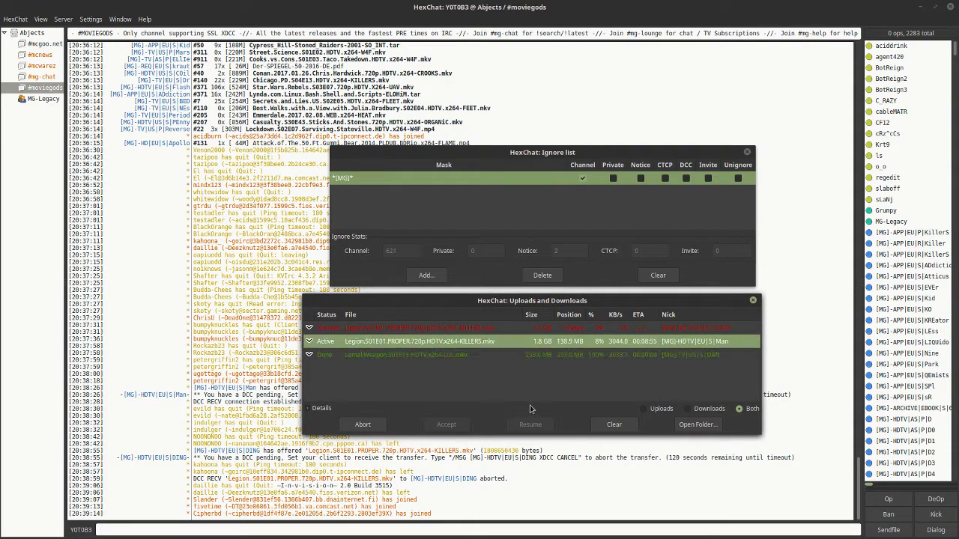
click(313, 409)
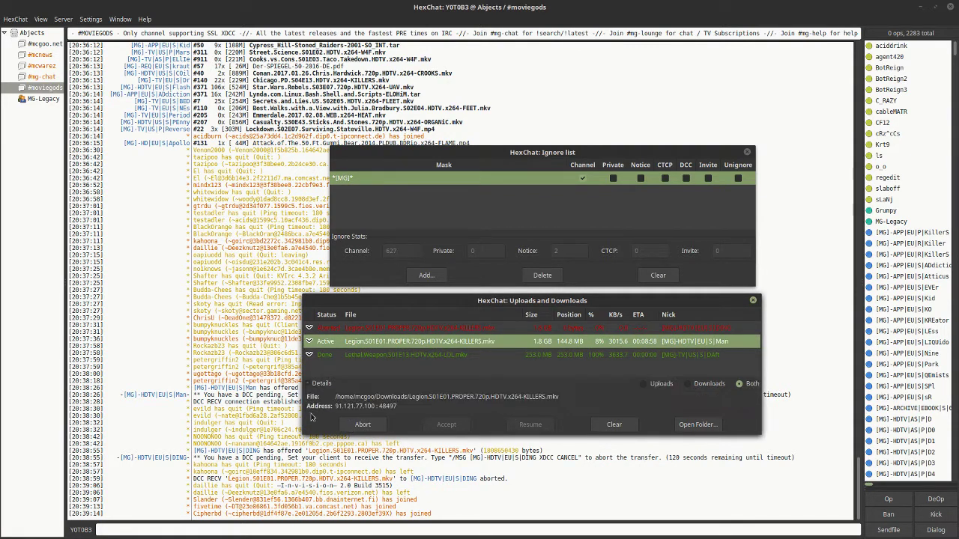
drag(337, 406, 375, 406)
right_click(370, 406)
click(389, 430)
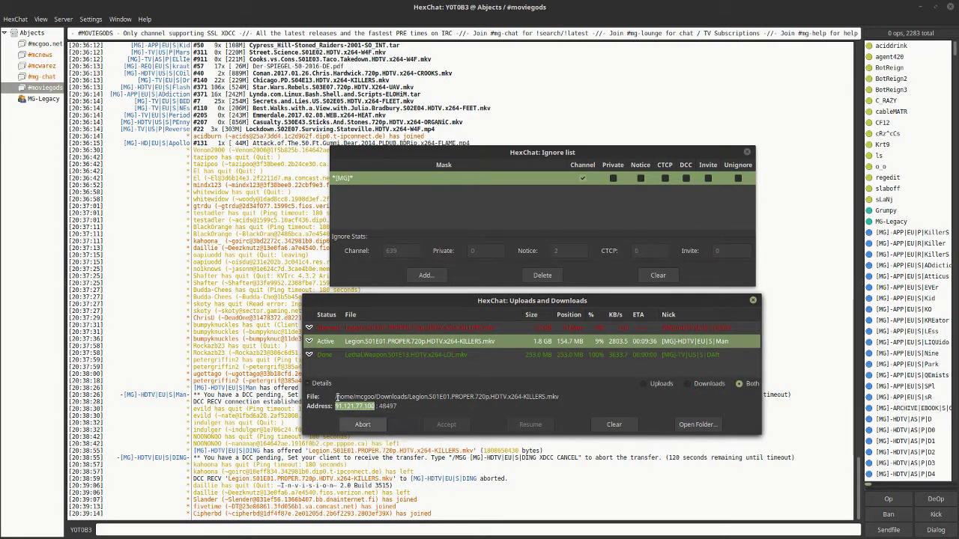
Step: Switch to #mcgoo.net, move the transfers window aside, and run /clear
click(44, 55)
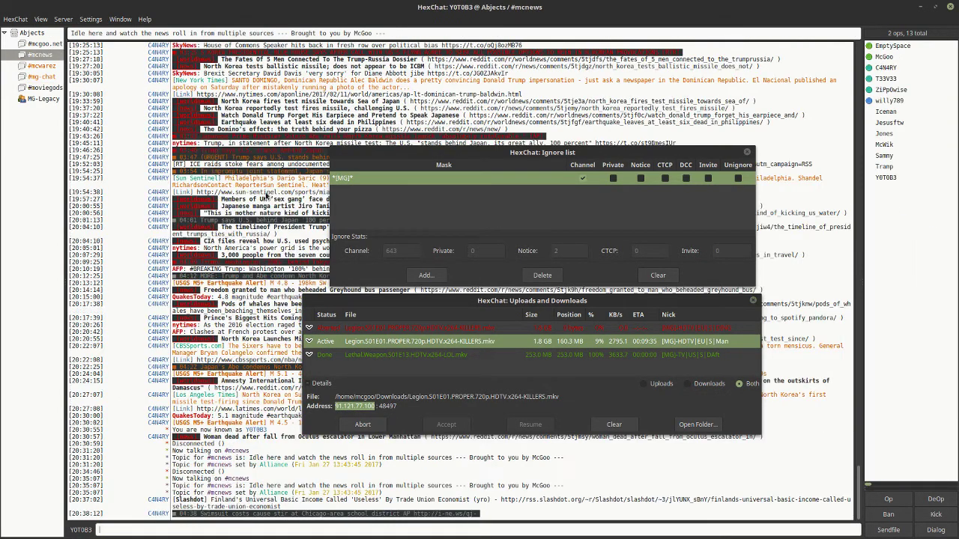
key(ctrl+Page_Up)
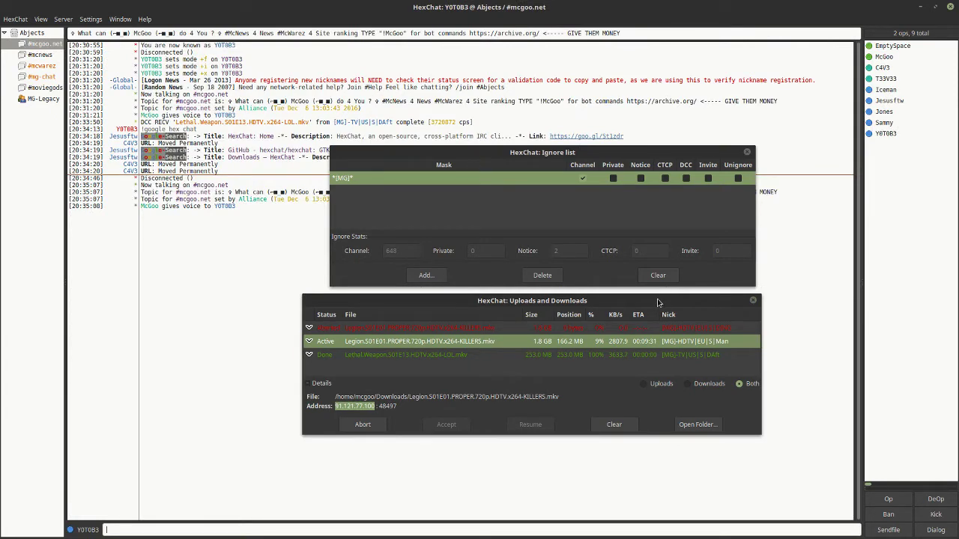
drag(650, 305, 769, 319)
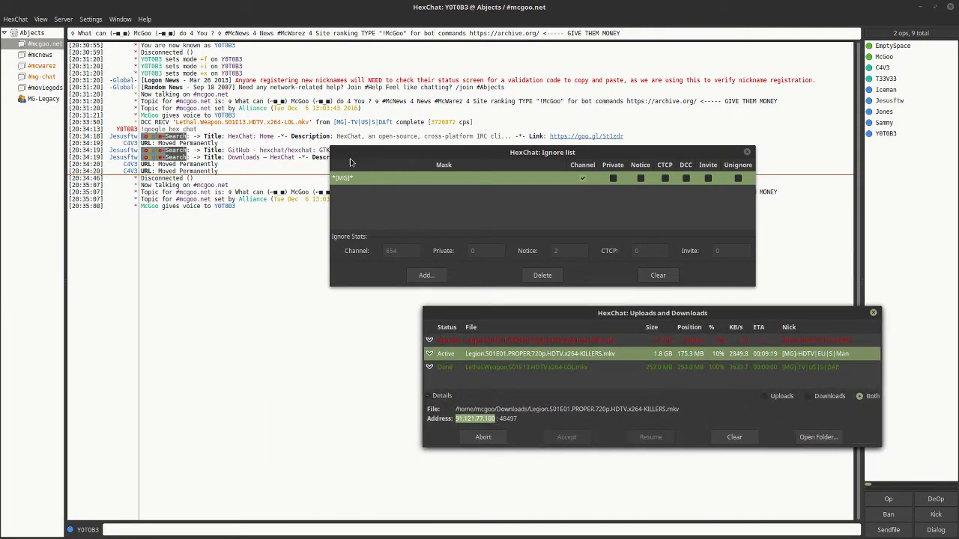
click(161, 530)
text(/clear)
key(Return)
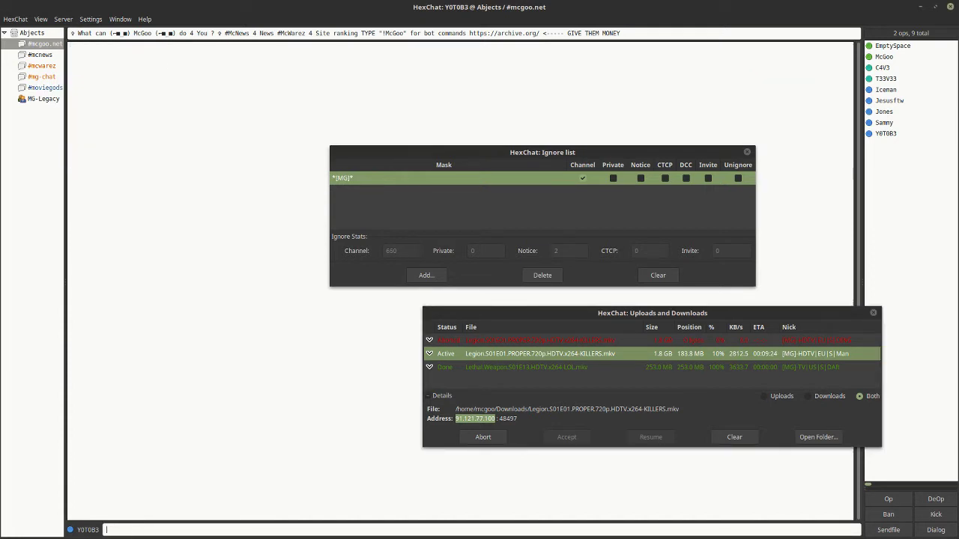
Step: Close the #mcgoo.net channel and rejoin it with /j #mcgoo.net
right_click(46, 45)
click(66, 118)
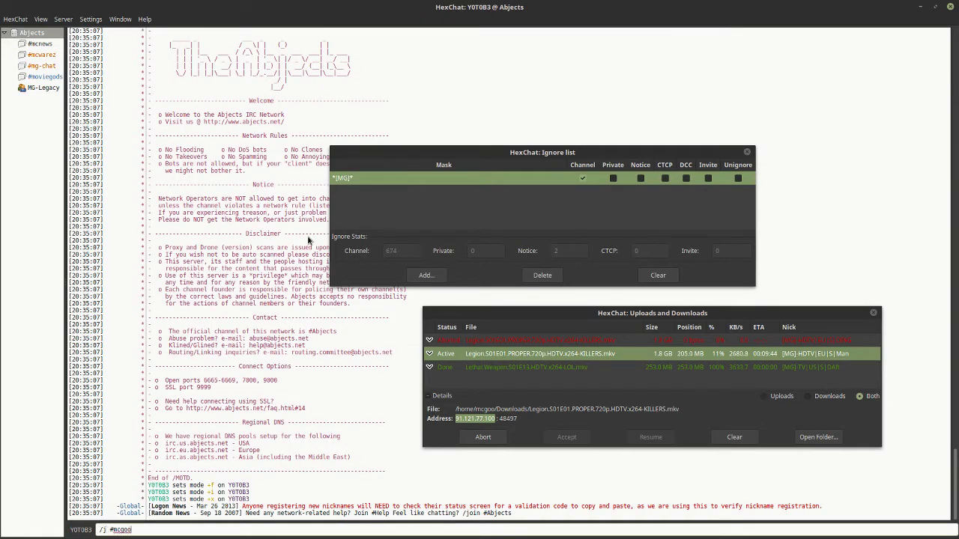
text(/j #mcgoo.net)
key(Return)
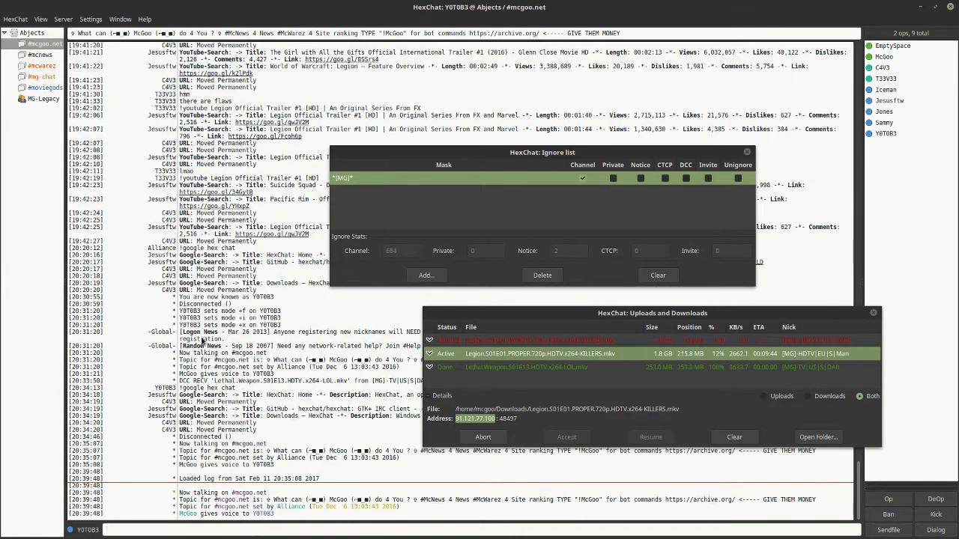
Step: Run /clear again to empty the rejoined channel's buffer
key(BackSpace)
text(ar)
key(Return)
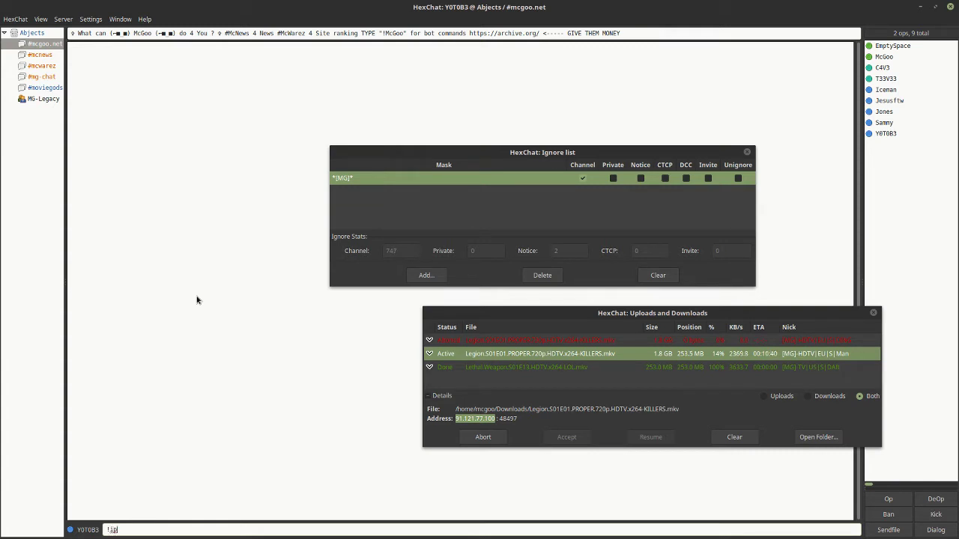
Step: Send an !ipinfo lookup for the pasted sender address in #mcgoo.net
text(info)
key(ctrl+v)
key(Return)
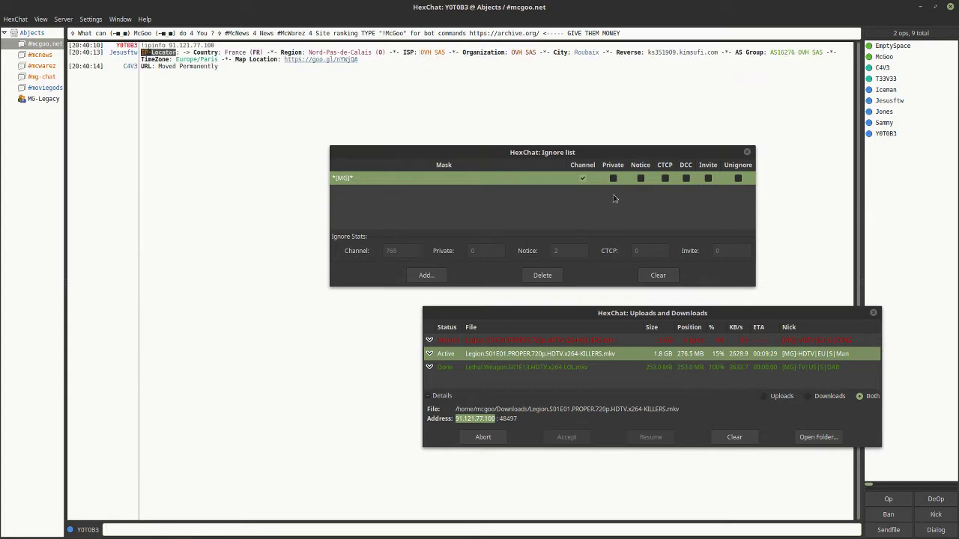
Step: Move the Ignore list and transfers windows upward to tidy the layout
drag(631, 153, 694, 80)
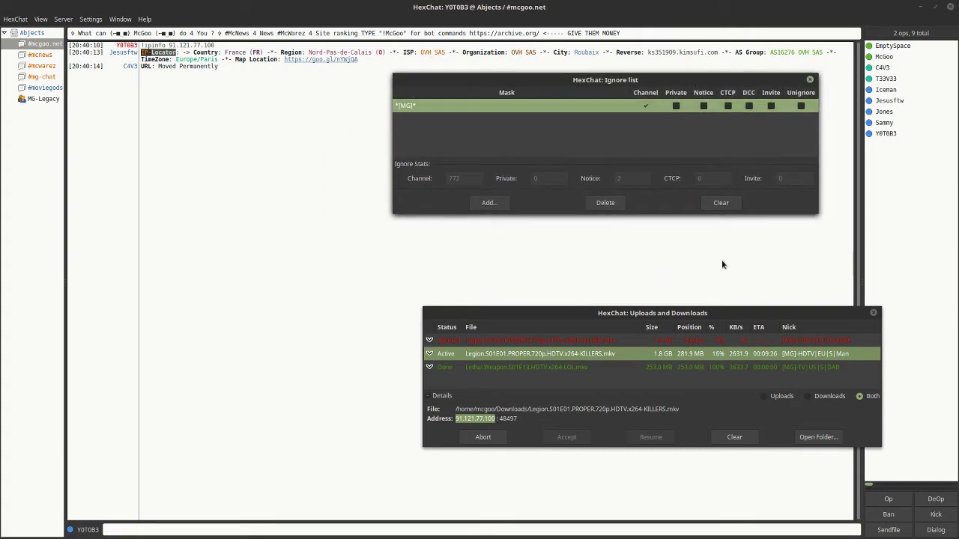
drag(727, 317, 664, 267)
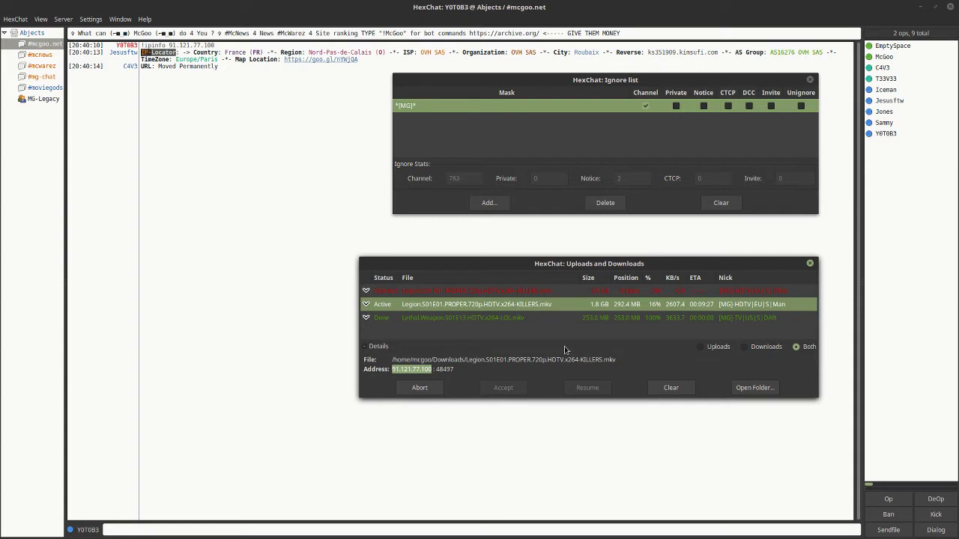
drag(523, 263, 517, 234)
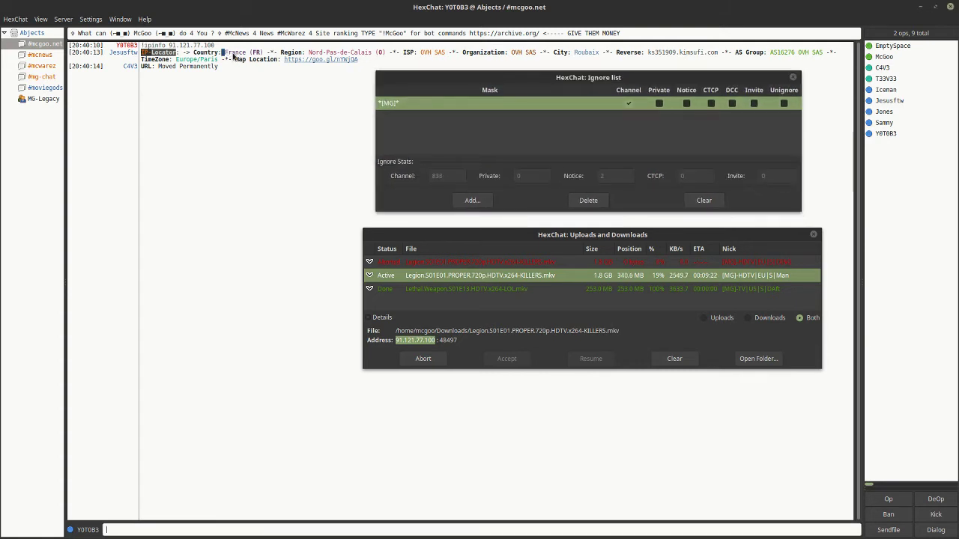
Step: Highlight the country in the IP lookup result, then deselect it
drag(223, 53, 263, 54)
click(261, 57)
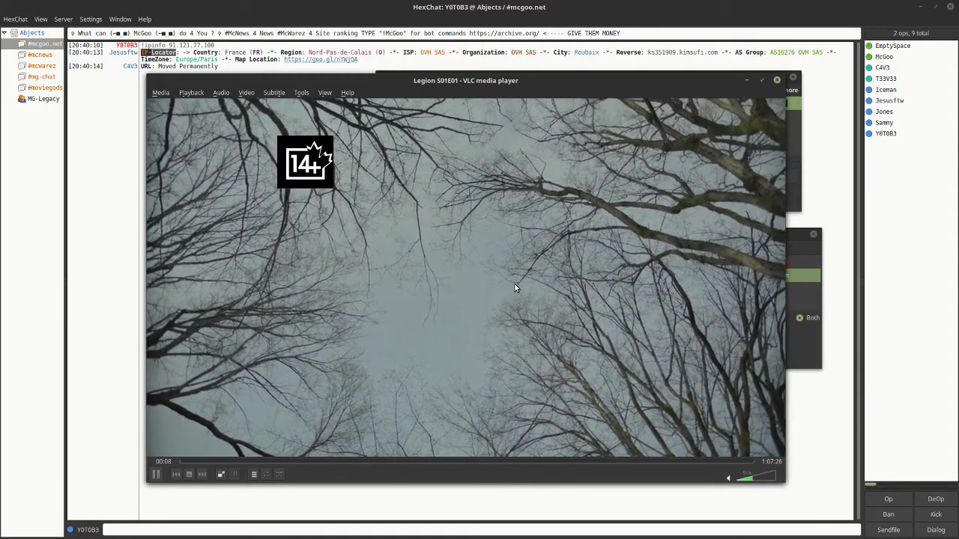
Step: Shift the VLC window to reveal the transfers behind it, then quit VLC
drag(563, 88, 454, 105)
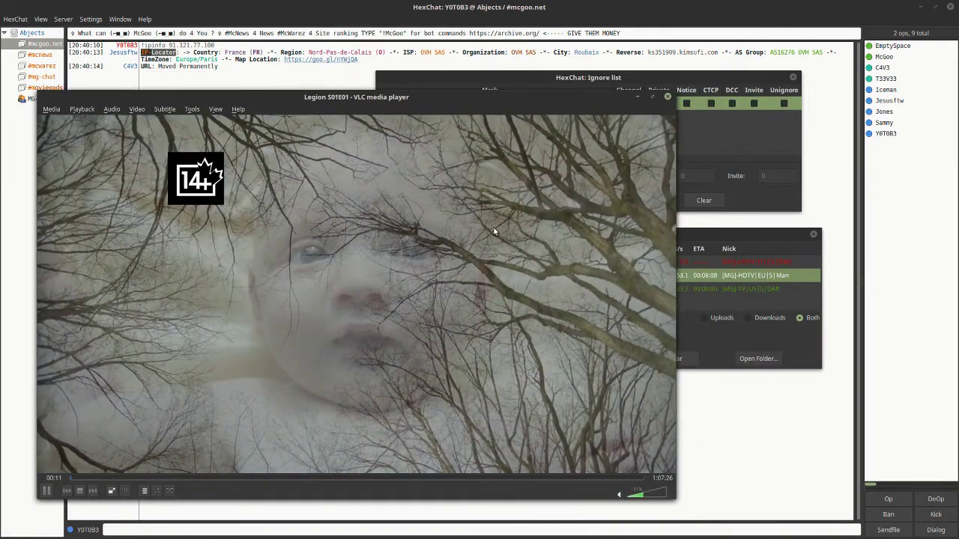
drag(604, 104, 596, 105)
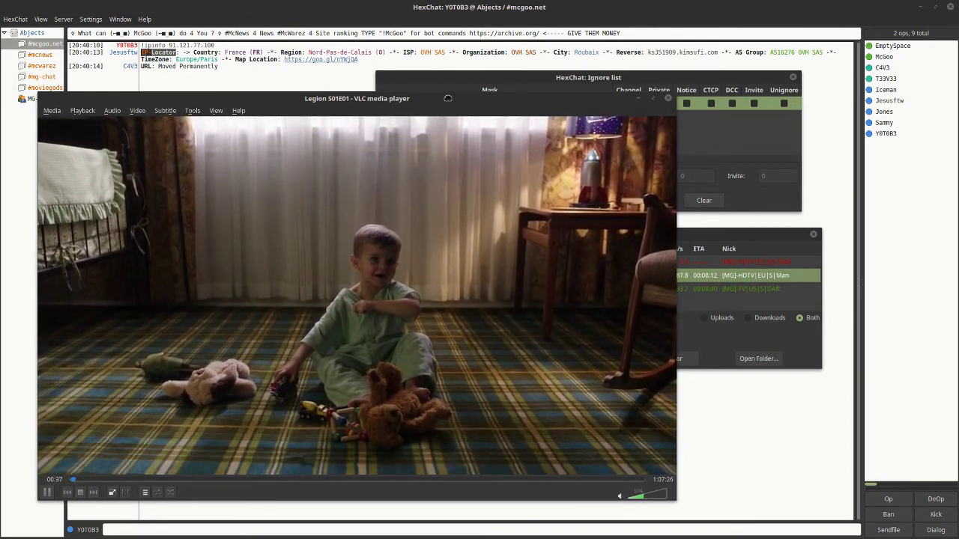
drag(448, 101, 494, 110)
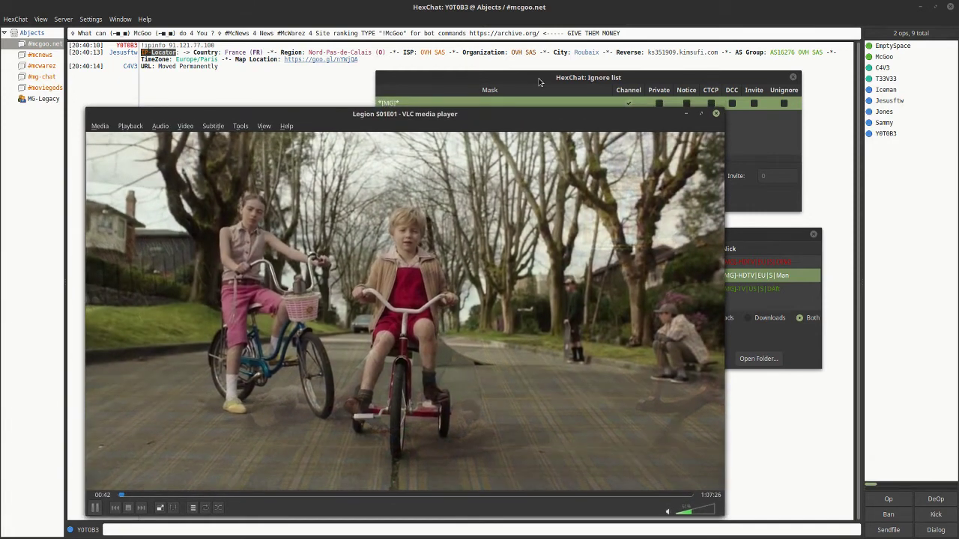
key(ctrl+q)
Step: Rearrange the transfers and ignore list windows and reopen the downloading Legion file in VLC
drag(677, 226, 515, 209)
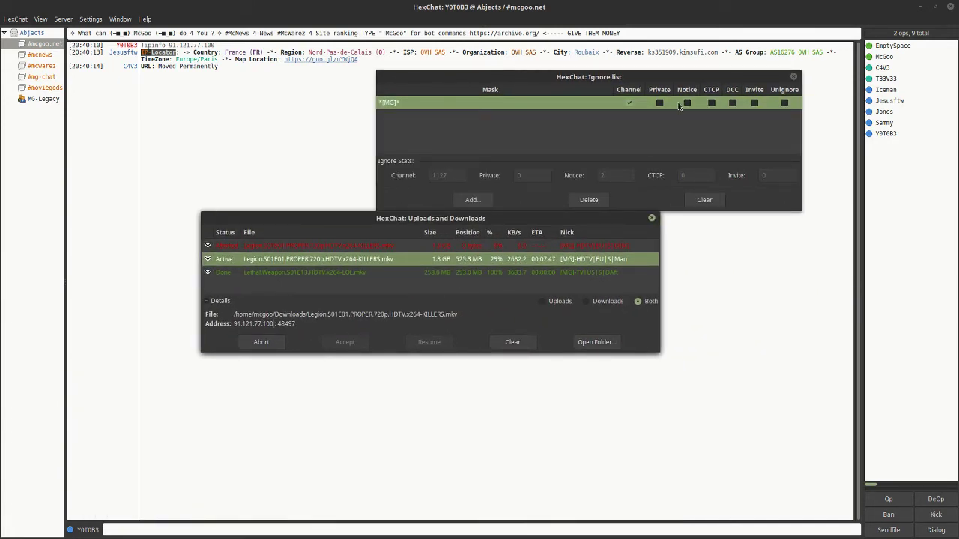
mouse_move(671, 83)
mouse_down()
mouse_move(694, 75)
mouse_move(662, 69)
mouse_up()
drag(525, 223, 571, 237)
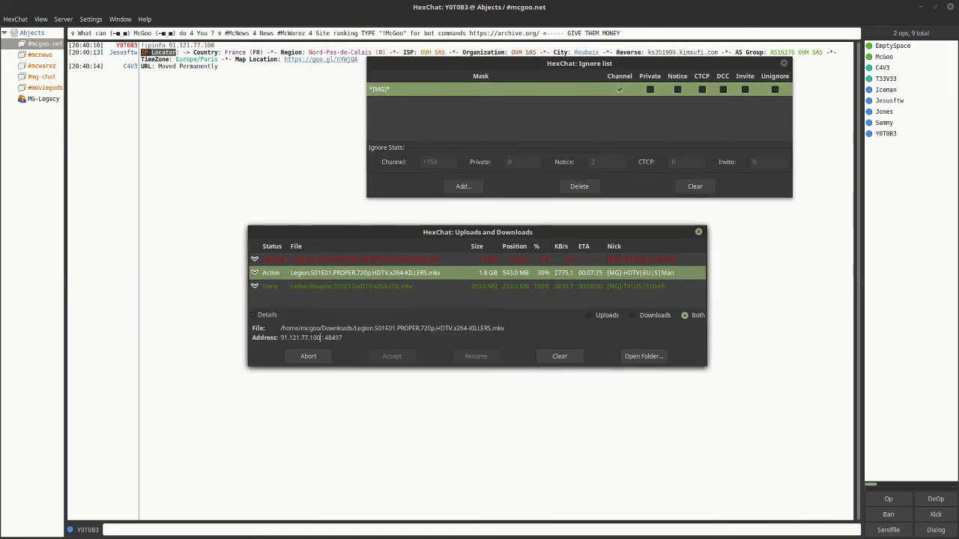
double_click(323, 272)
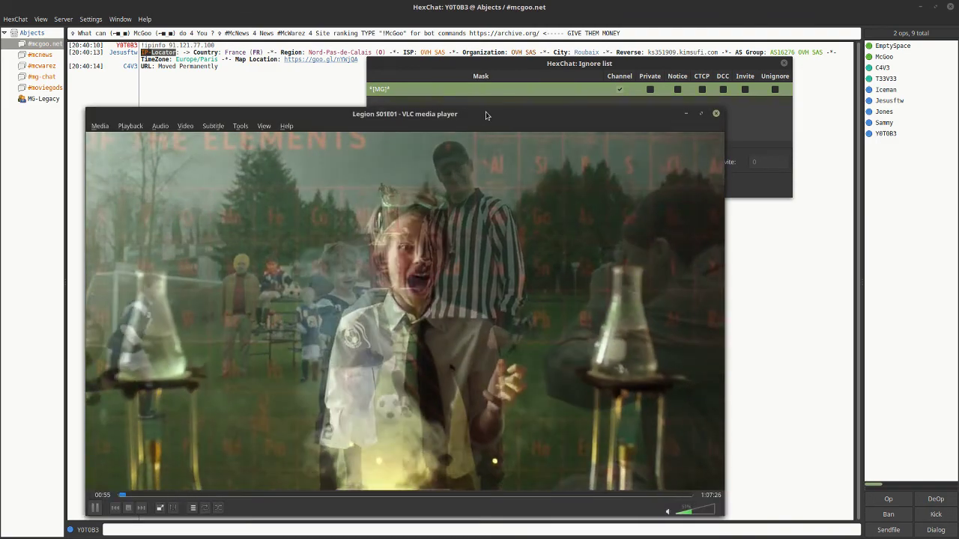
drag(486, 112, 529, 96)
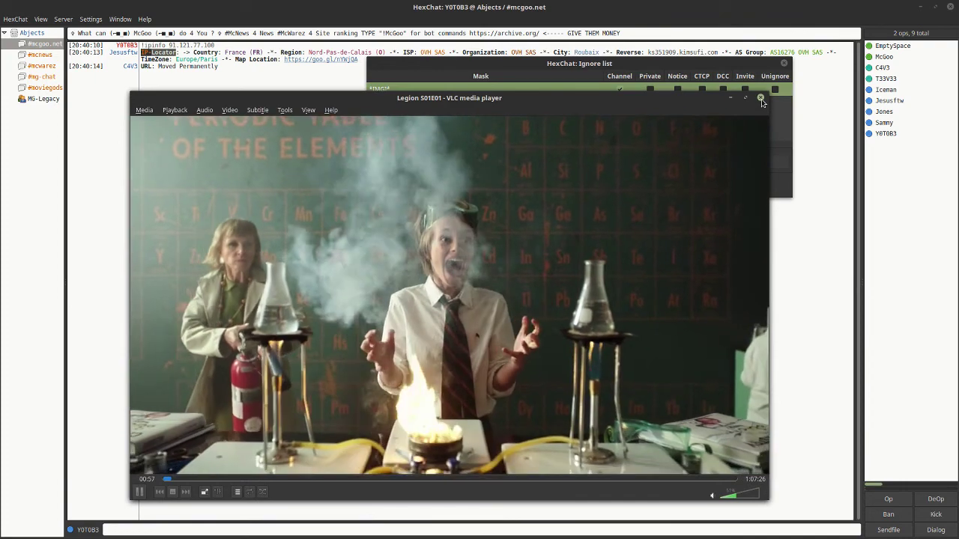